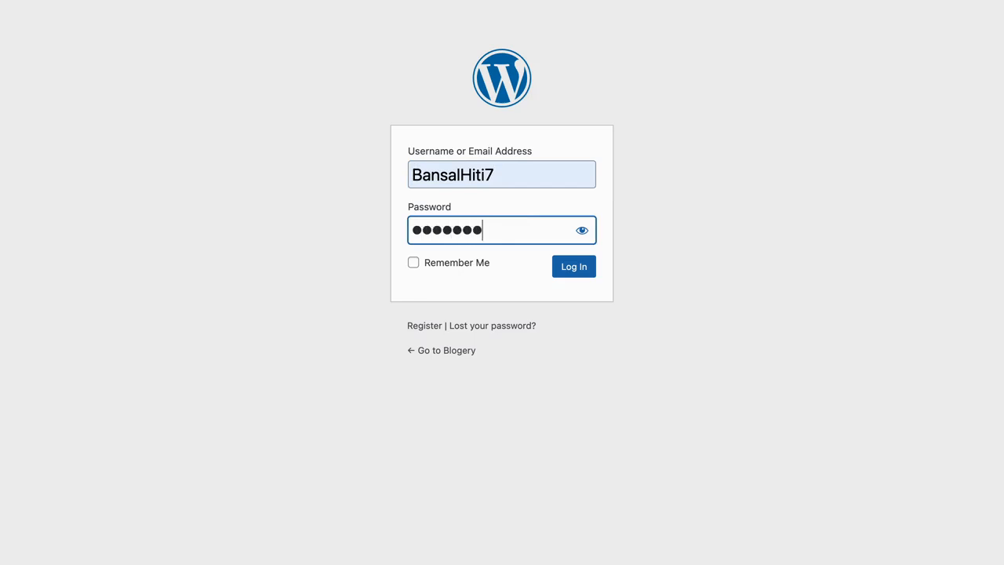
# - Re-enter the account password, enable Remember Me and log in to the Blogery site
pyautogui.press('BackSpace')
pyautogui.press('BackSpace')
pyautogui.press('BackSpace')
pyautogui.press('BackSpace')
pyautogui.press('BackSpace')
pyautogui.press('BackSpace')
pyautogui.press('BackSpace')
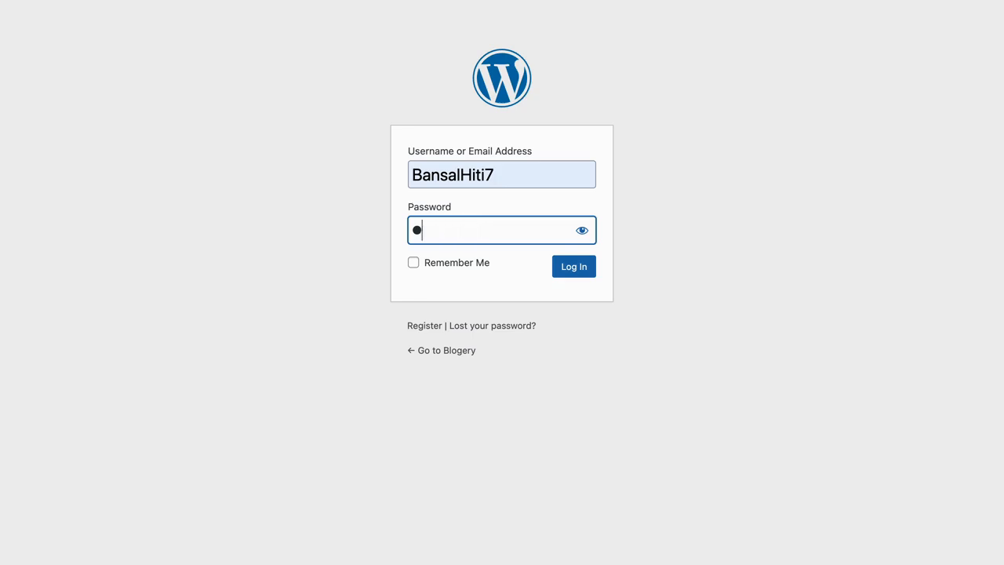
pyautogui.write('••••••••••••••••')
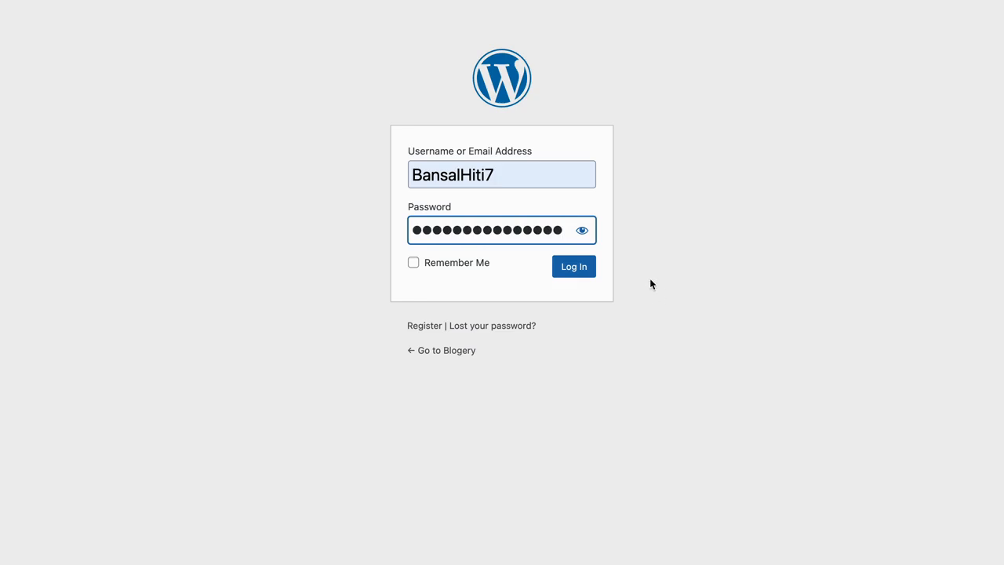
pyautogui.click(482, 263)
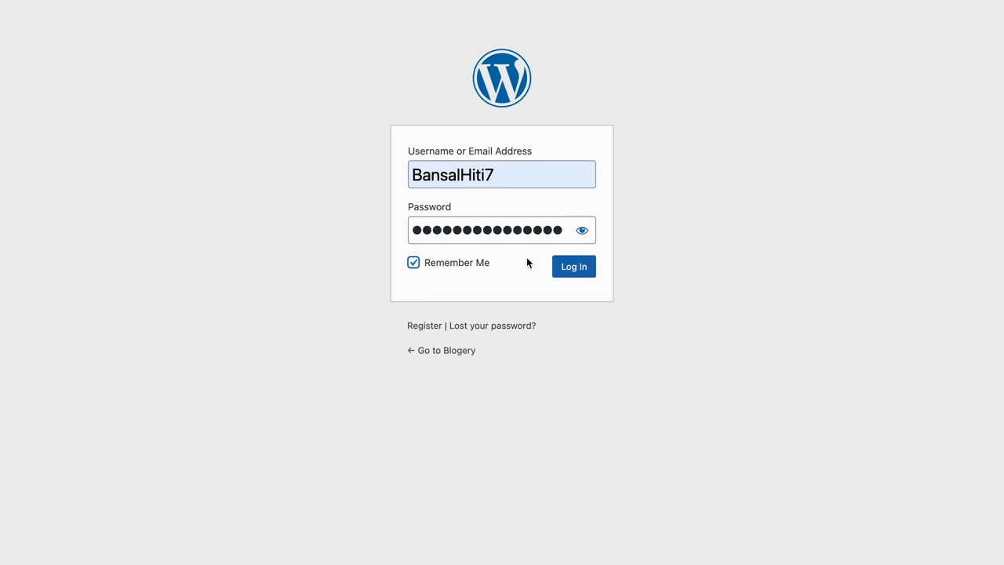
pyautogui.click(568, 267)
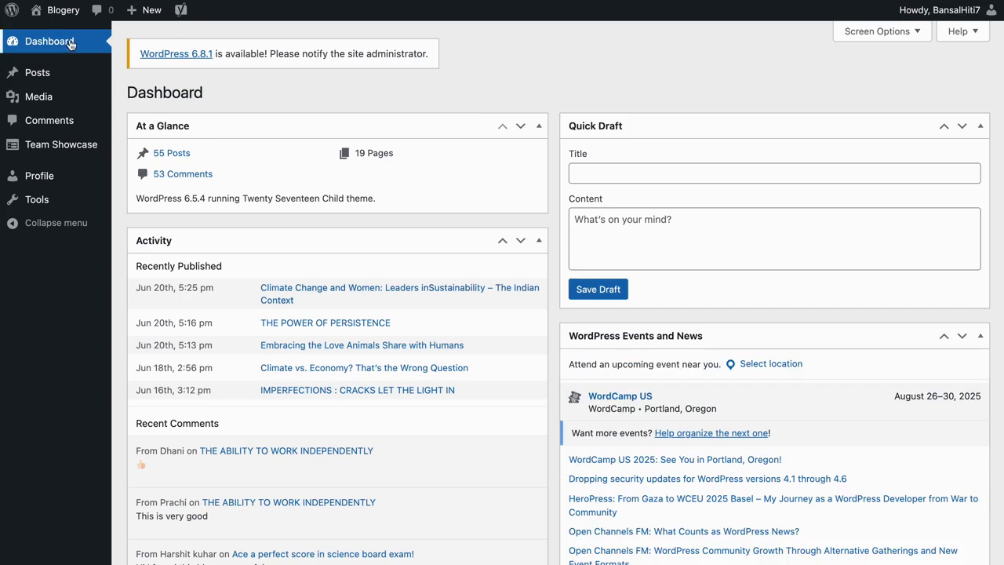
# - View the Blogery site's front page and return to the dashboard
pyautogui.click(63, 11)
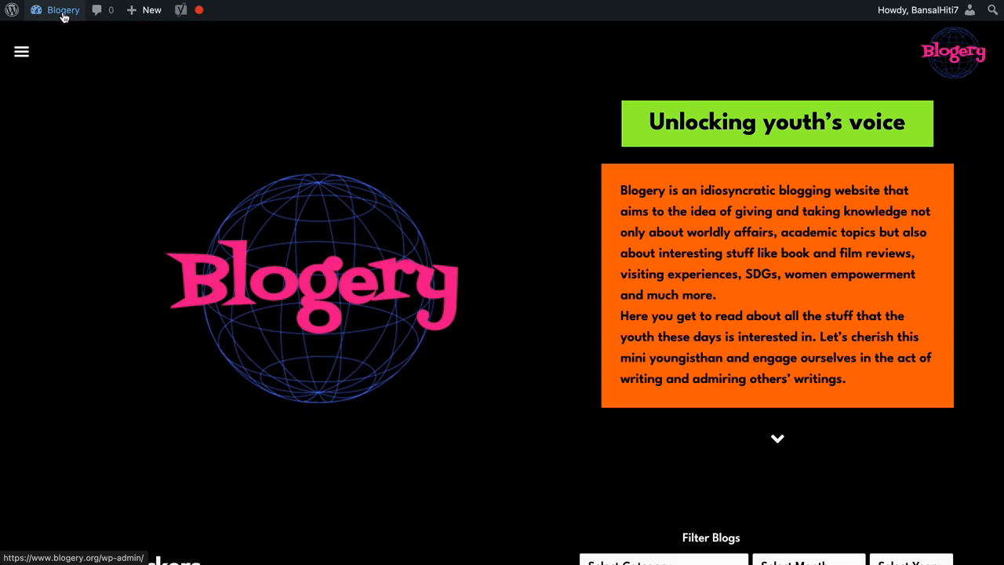
pyautogui.click(63, 11)
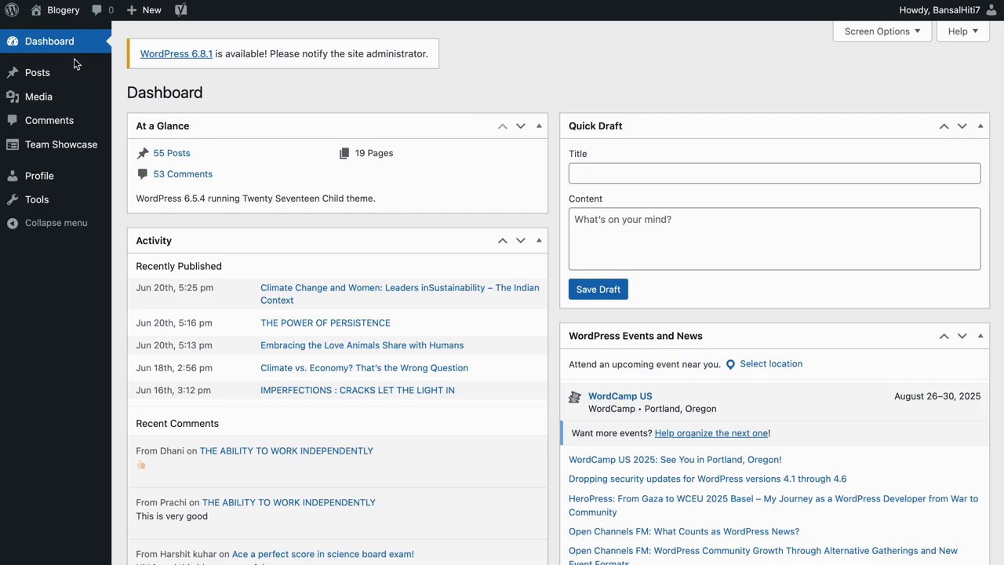
# - Add a new post from the site's list of posts
pyautogui.click(74, 72)
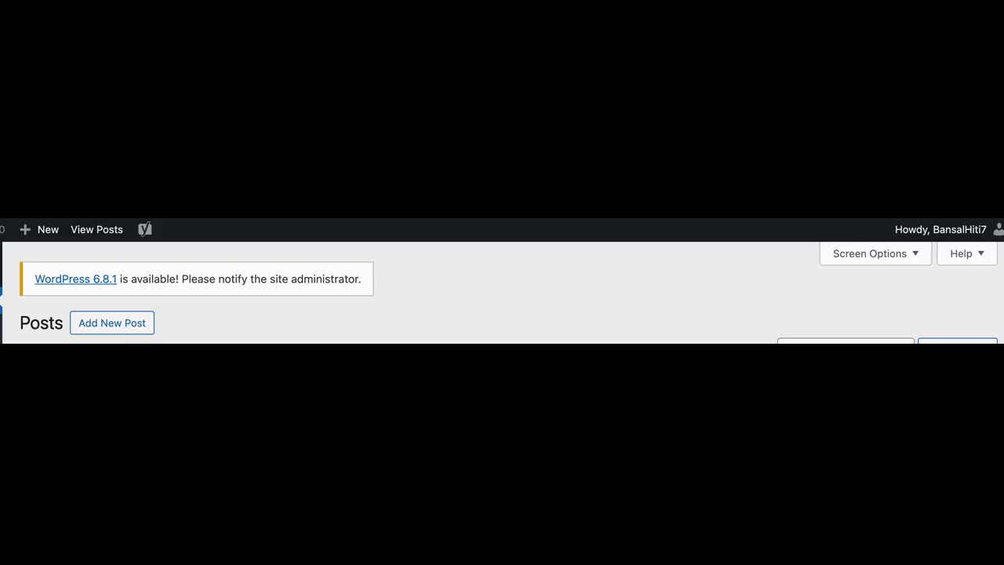
pyautogui.click(134, 324)
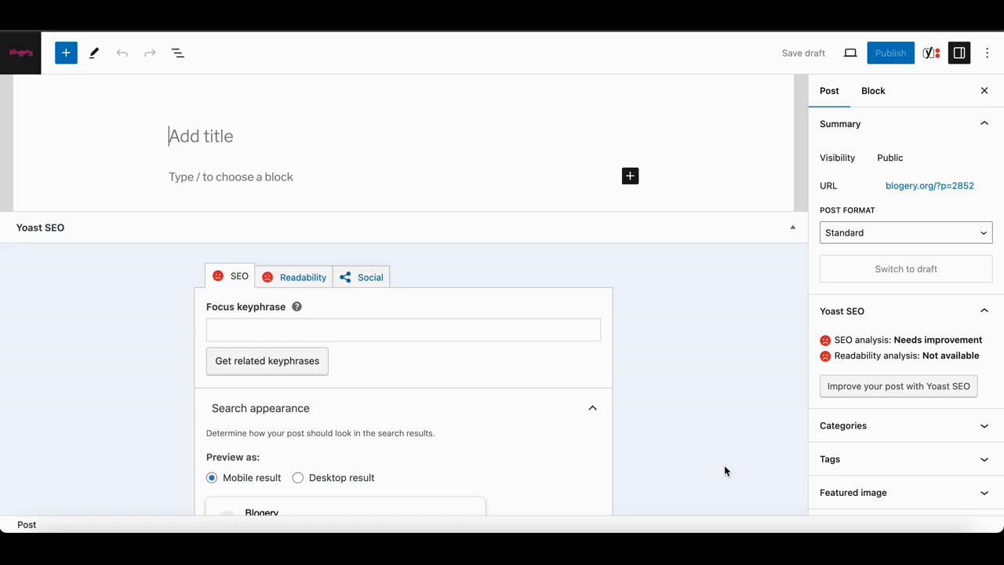
# - Copy the entire "What makes a good leader?" article from the Google Docs document and paste it into the new post's body
pyautogui.click(204, 181)
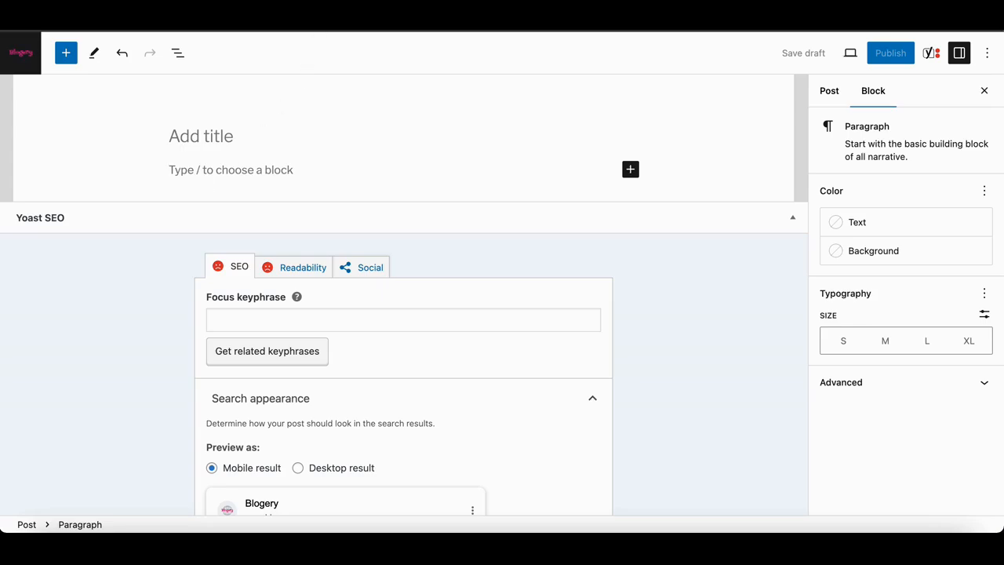
pyautogui.click(319, 15)
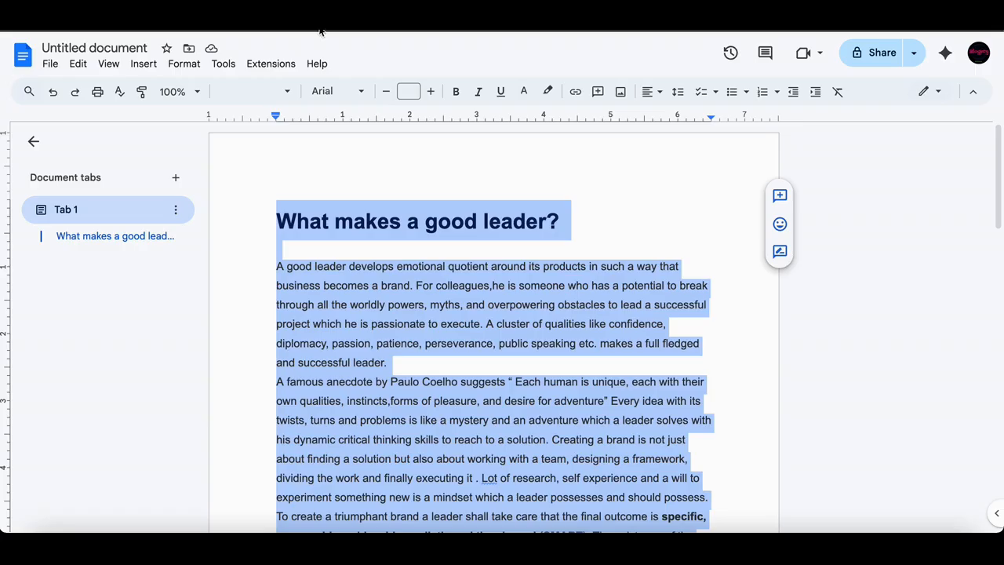
pyautogui.click(293, 217)
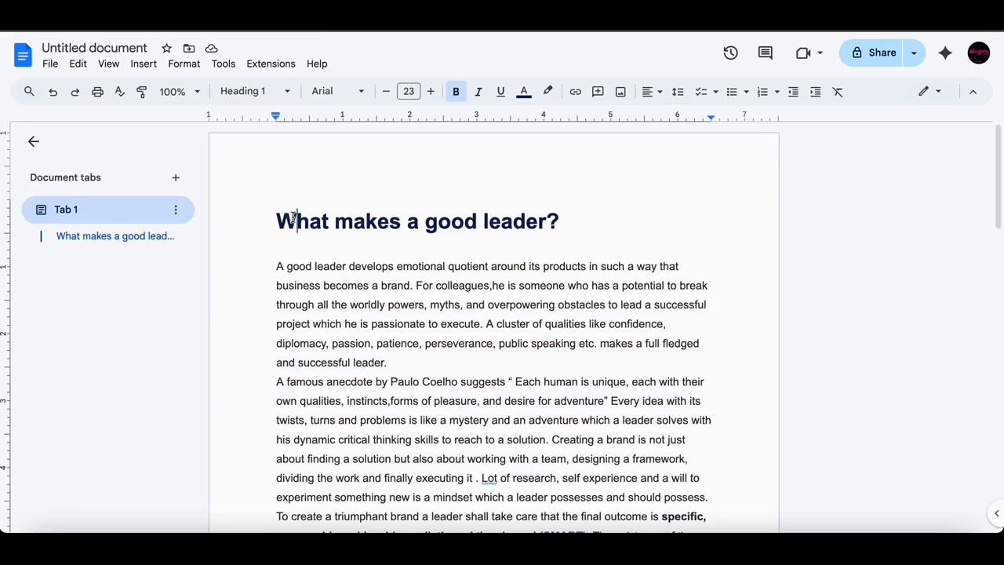
pyautogui.hotkey('ctrl', 'a')
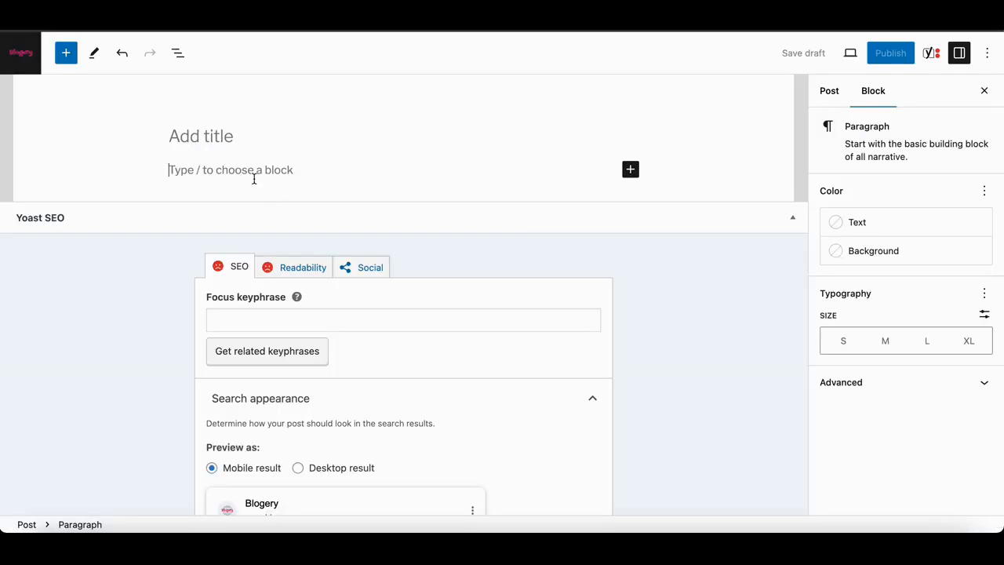
pyautogui.hotkey('ctrl', 'v')
pyautogui.scroll(10, 253, 179)
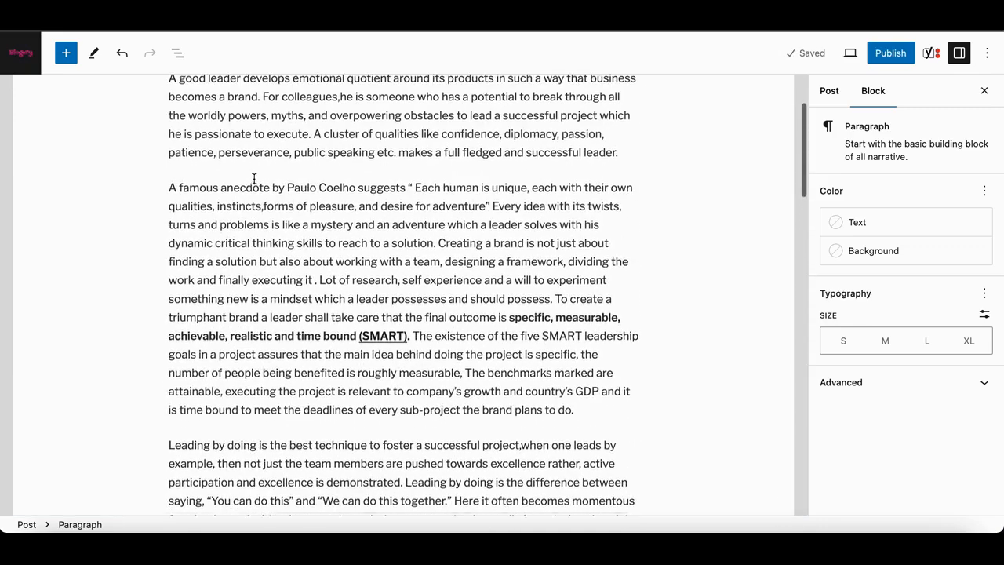
pyautogui.scroll(3, 253, 179)
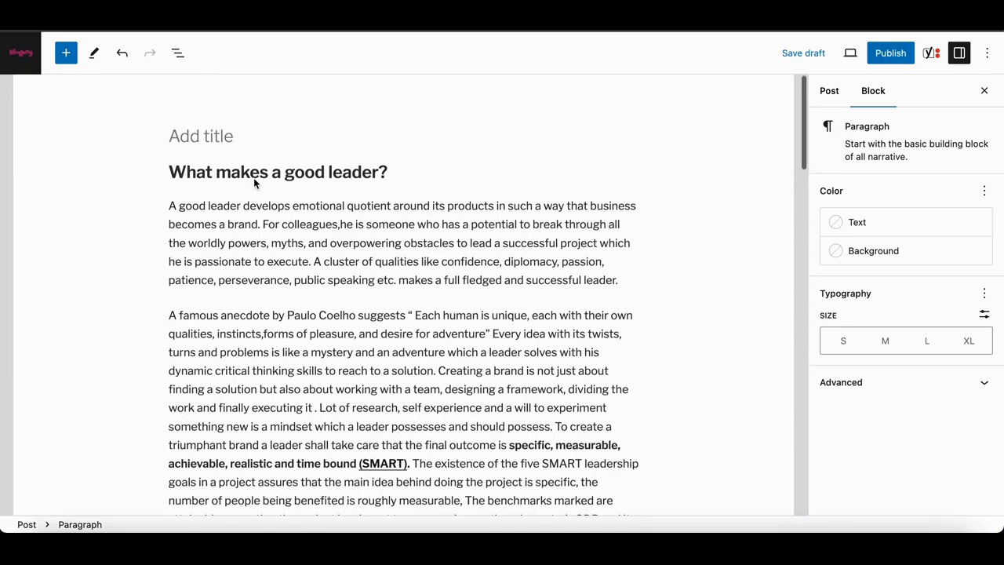
# - Move the heading "What makes a good leader?" out of the body and make it the post title
pyautogui.moveTo(406, 177); pyautogui.dragTo(171, 171)
pyautogui.hotkey('ctrl', 'c')
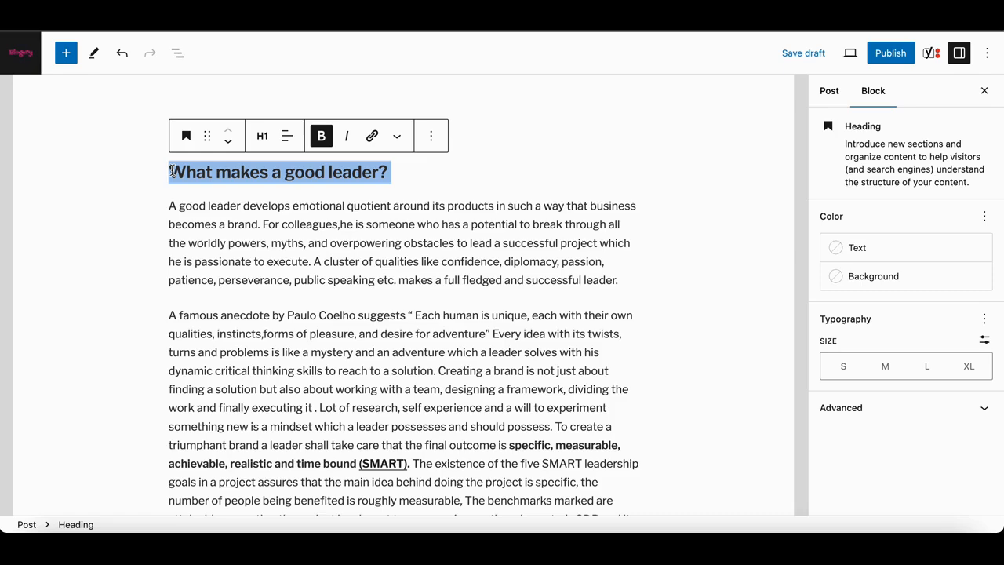
pyautogui.press('BackSpace')
pyautogui.press('BackSpace')
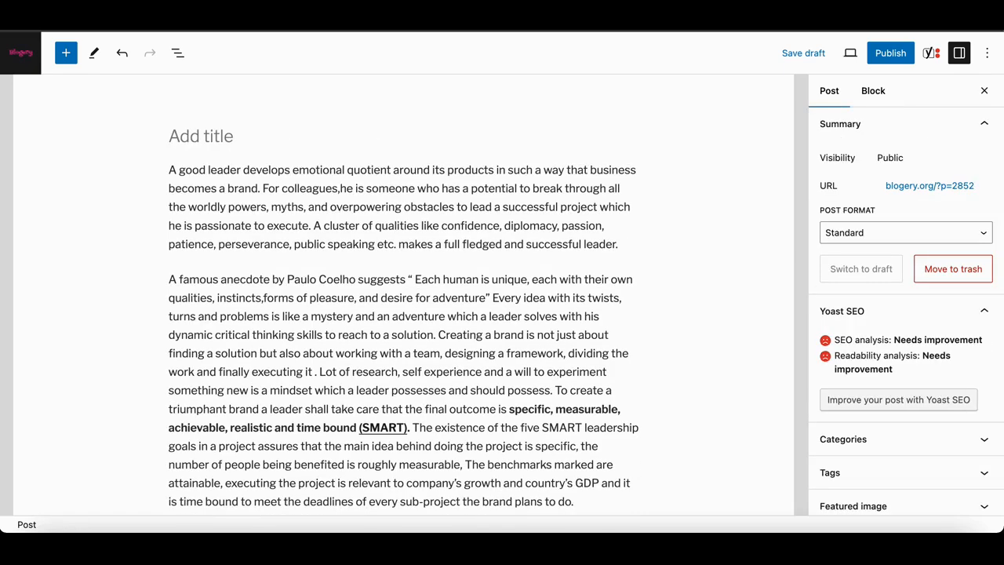
pyautogui.click(213, 137)
pyautogui.hotkey('ctrl', 'v')
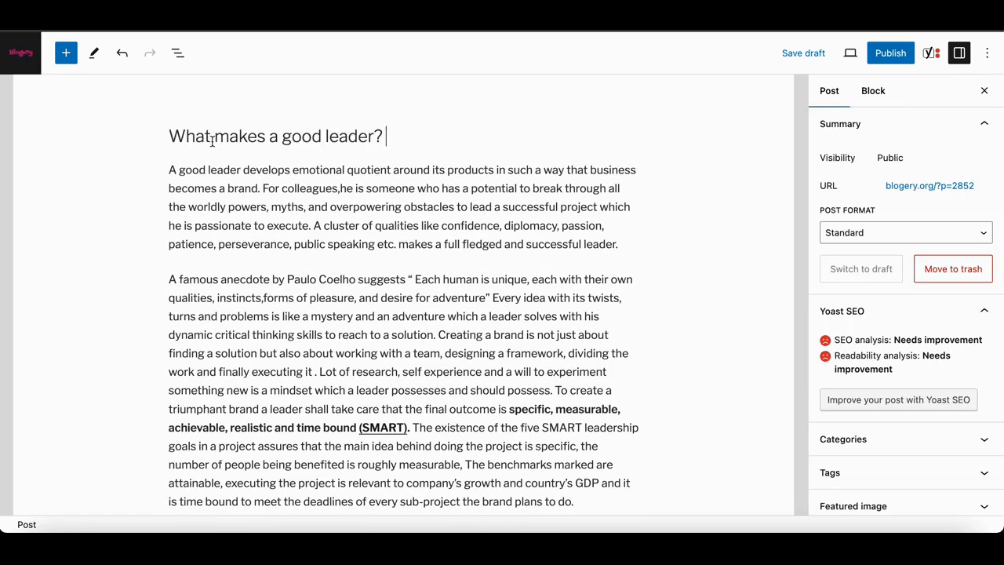
# - Merge the paragraph starting "A famous anecdote" into the one above, then split it off again with a line break and a paragraph break
pyautogui.scroll(-5, 502, 259)
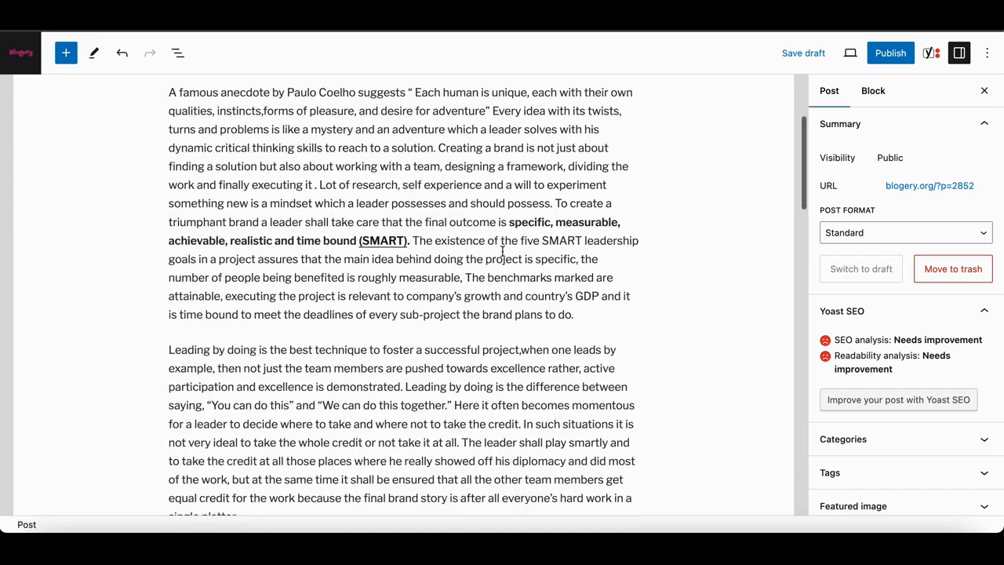
pyautogui.scroll(-6, 503, 251)
pyautogui.scroll(11, 502, 251)
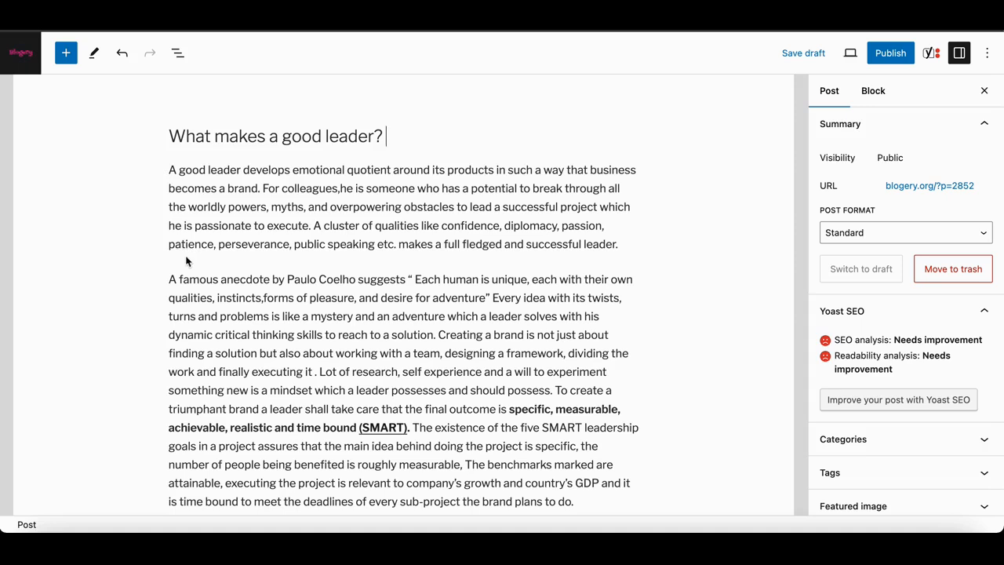
pyautogui.click(168, 278)
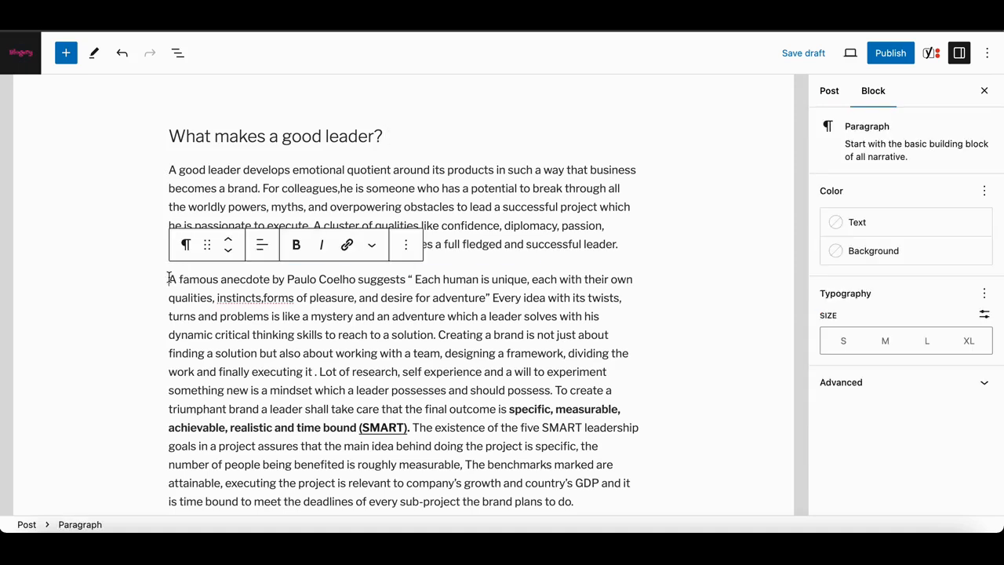
pyautogui.press('BackSpace')
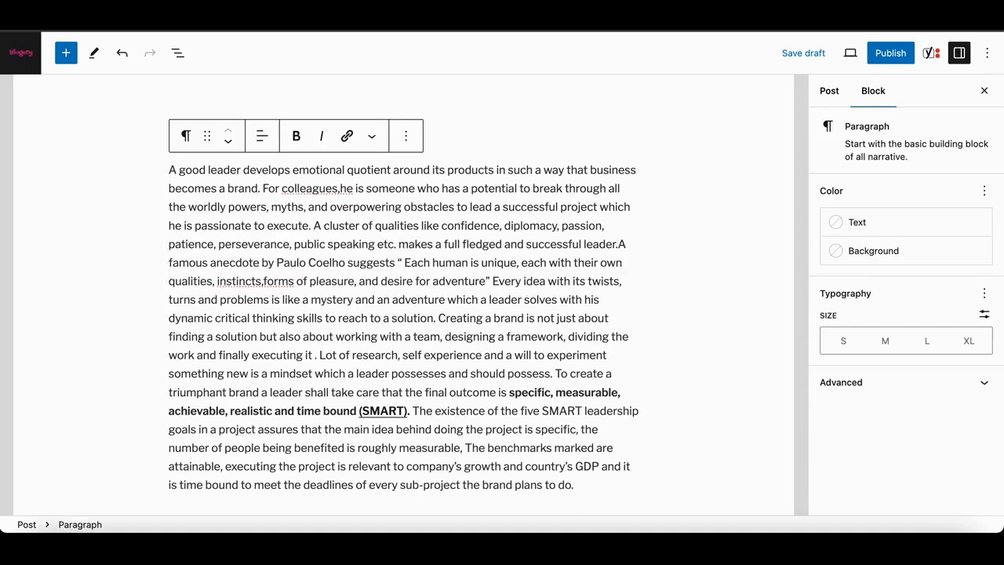
pyautogui.hotkey('shift', 'Return')
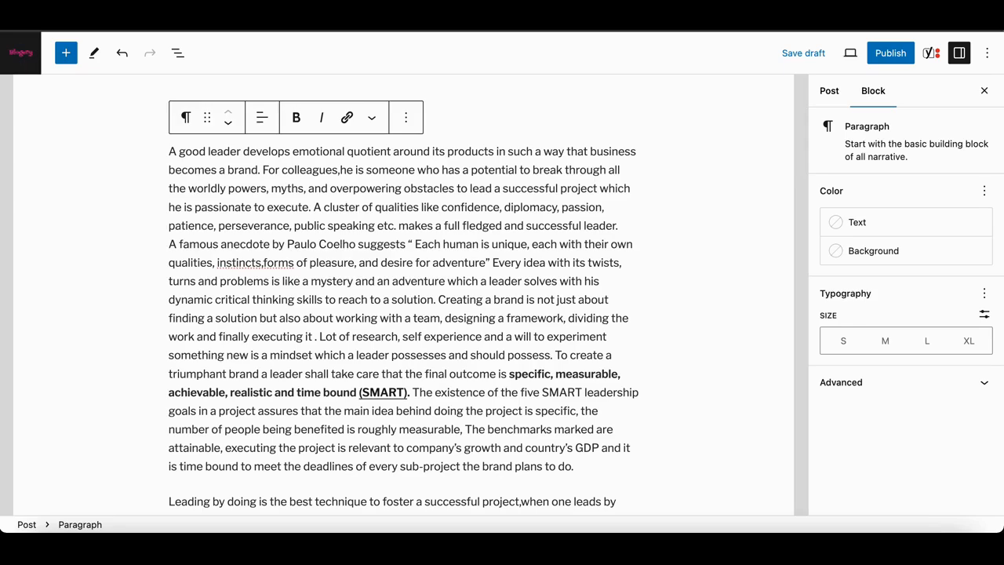
pyautogui.press('Return')
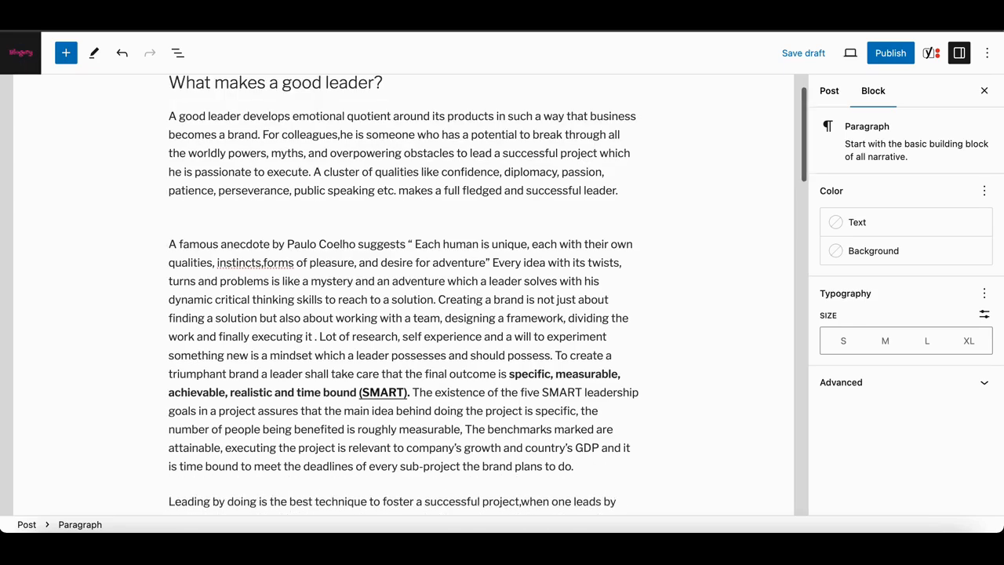
# - Set the text size of the opening paragraph, "A good leader develops emotional quotient", to M (medium)
pyautogui.scroll(-10, 403, 294)
pyautogui.scroll(-5, 403, 294)
pyautogui.scroll(15, 480, 245)
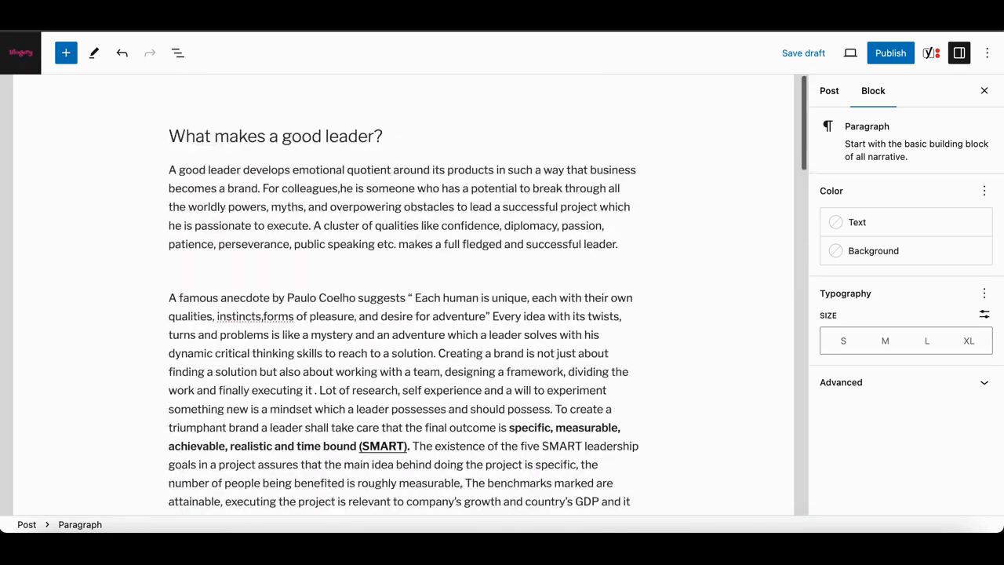
pyautogui.click(470, 243)
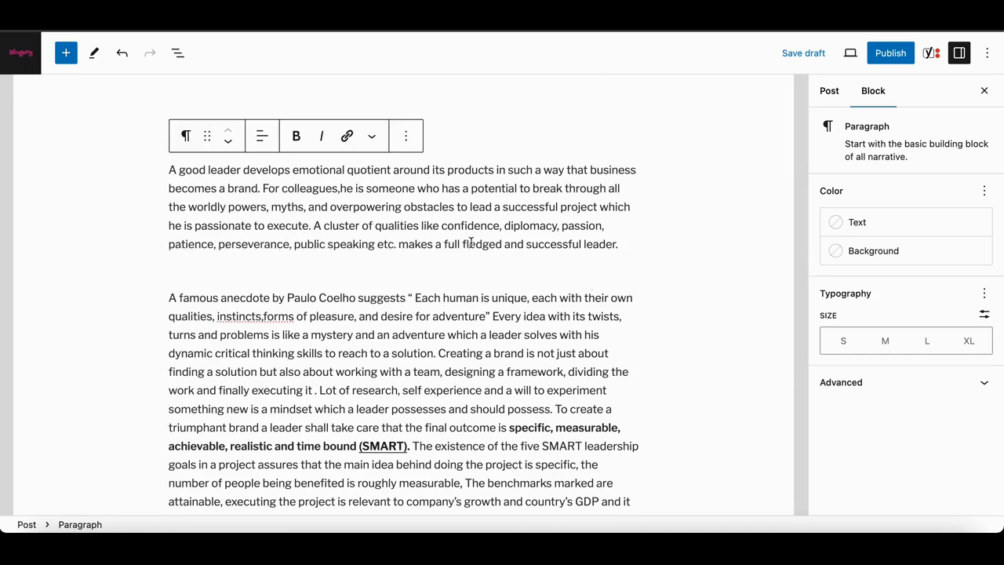
pyautogui.moveTo(623, 243); pyautogui.dragTo(311, 156)
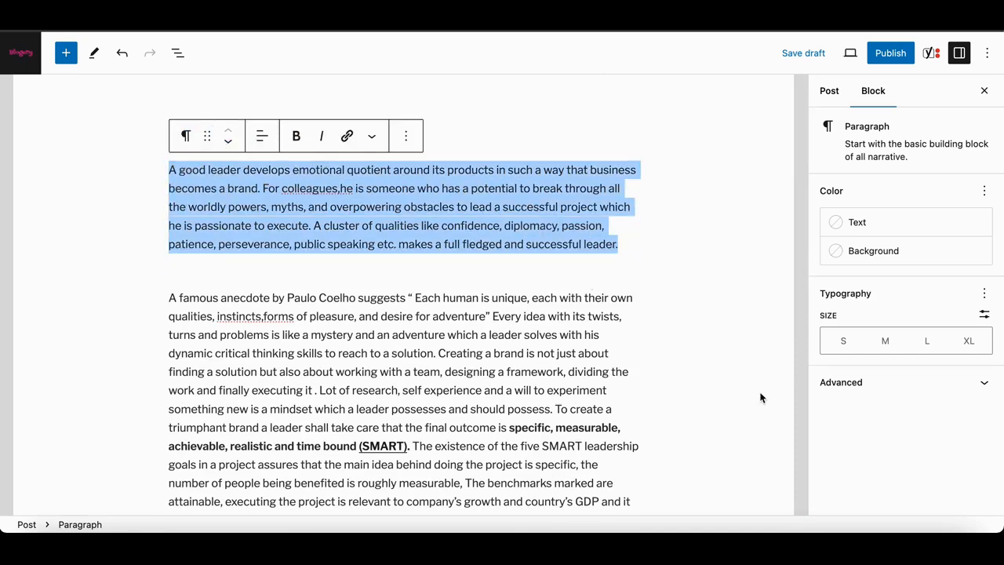
pyautogui.click(883, 342)
pyautogui.scroll(-10, 618, 368)
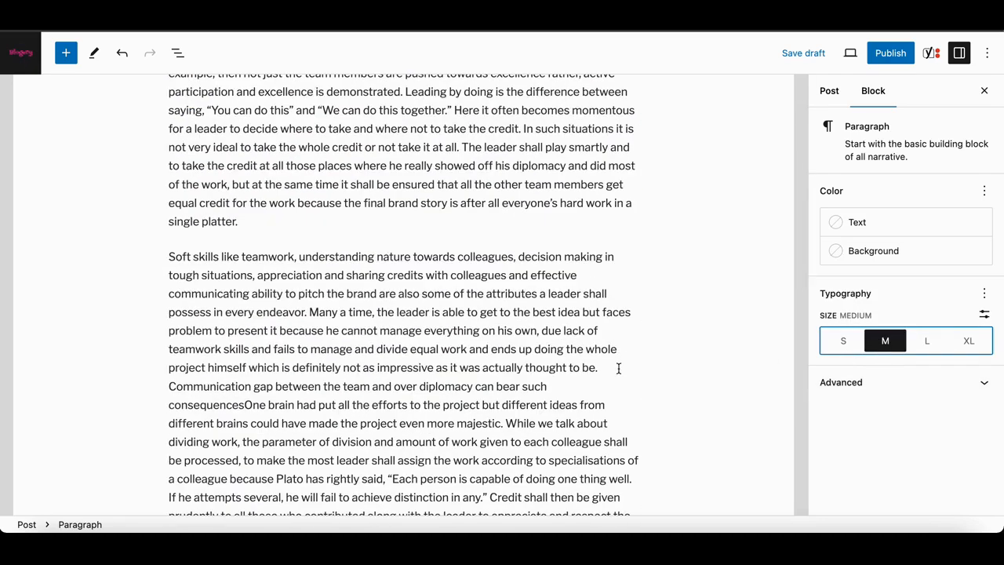
pyautogui.scroll(15, 679, 328)
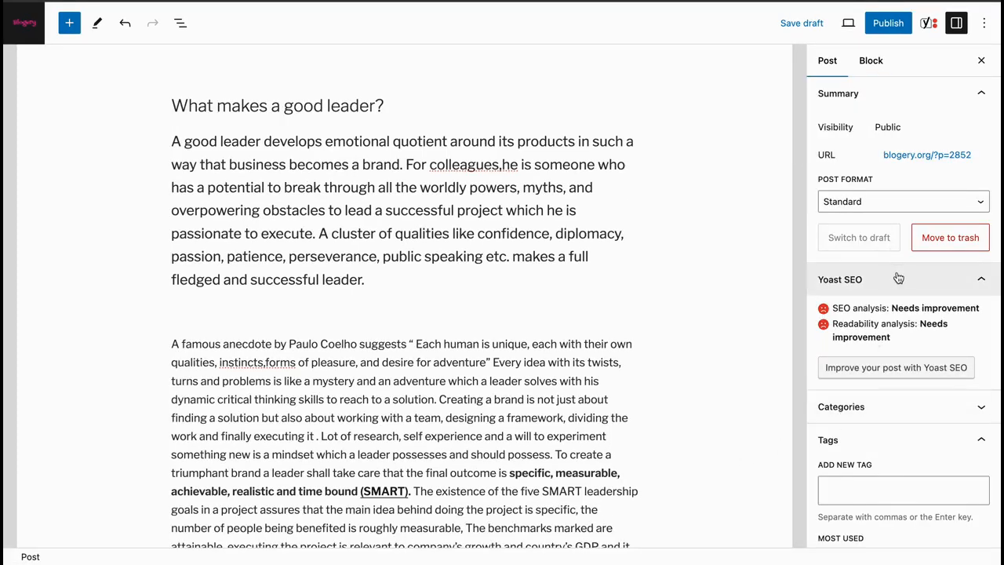
# - Open the post's Yoast SEO analysis and examine the listed problems and good results
pyautogui.scroll(-1, 898, 277)
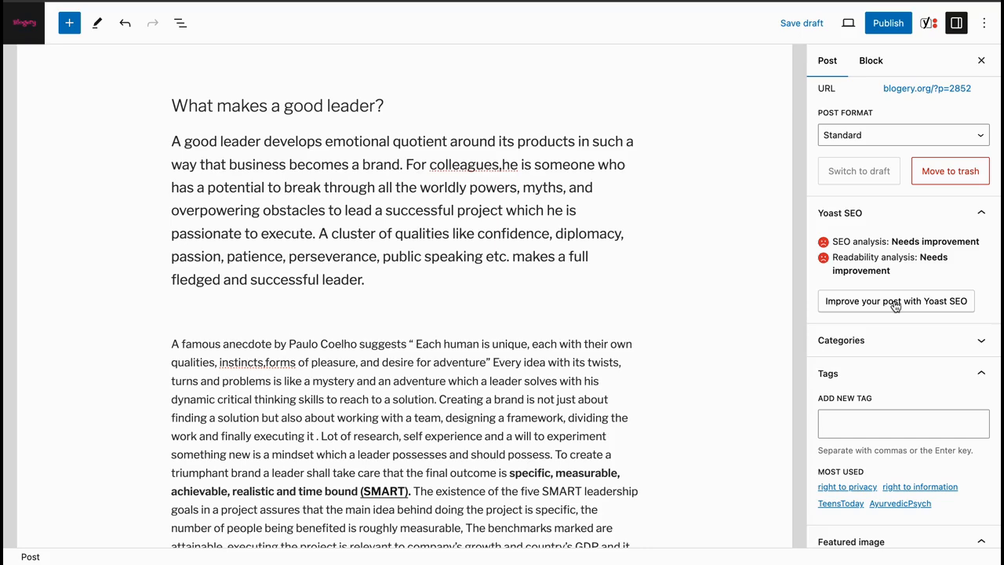
pyautogui.click(895, 302)
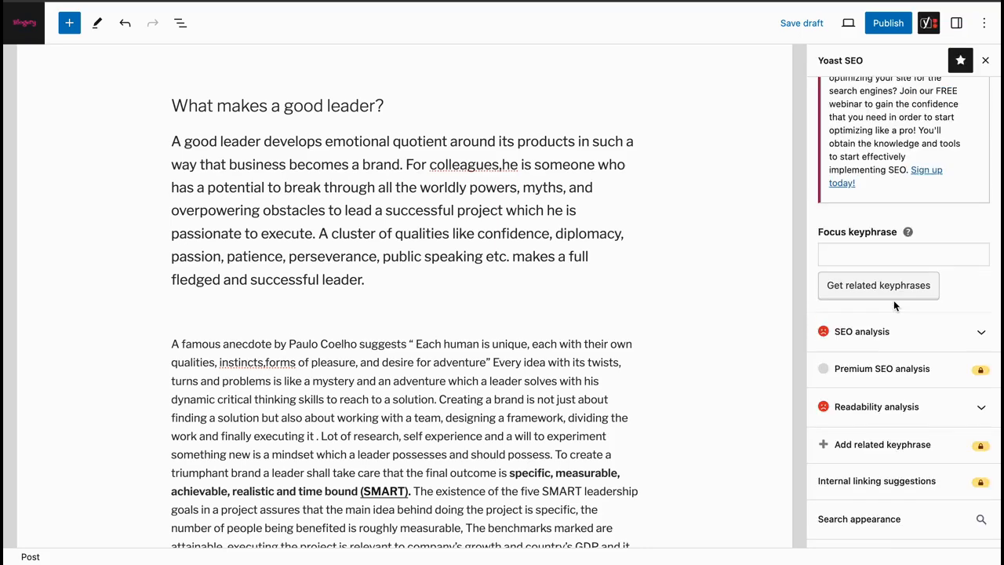
pyautogui.scroll(-2, 893, 302)
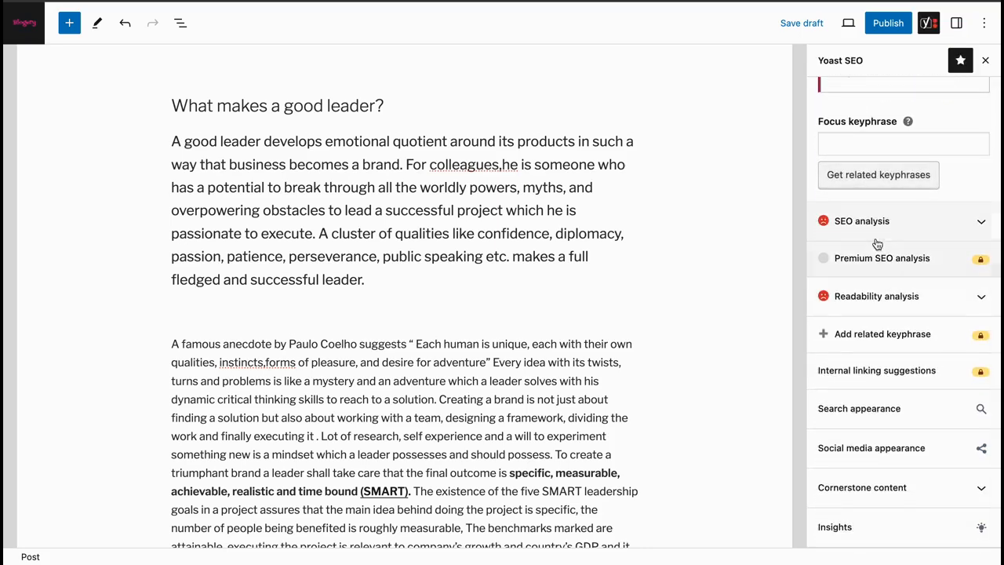
pyautogui.click(874, 234)
pyautogui.scroll(-5, 874, 234)
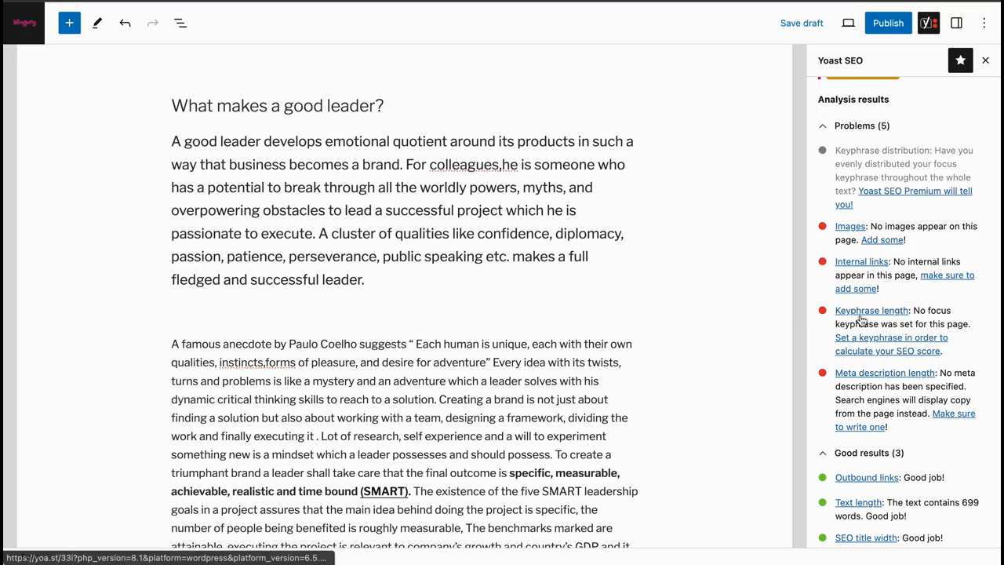
pyautogui.scroll(-1, 903, 353)
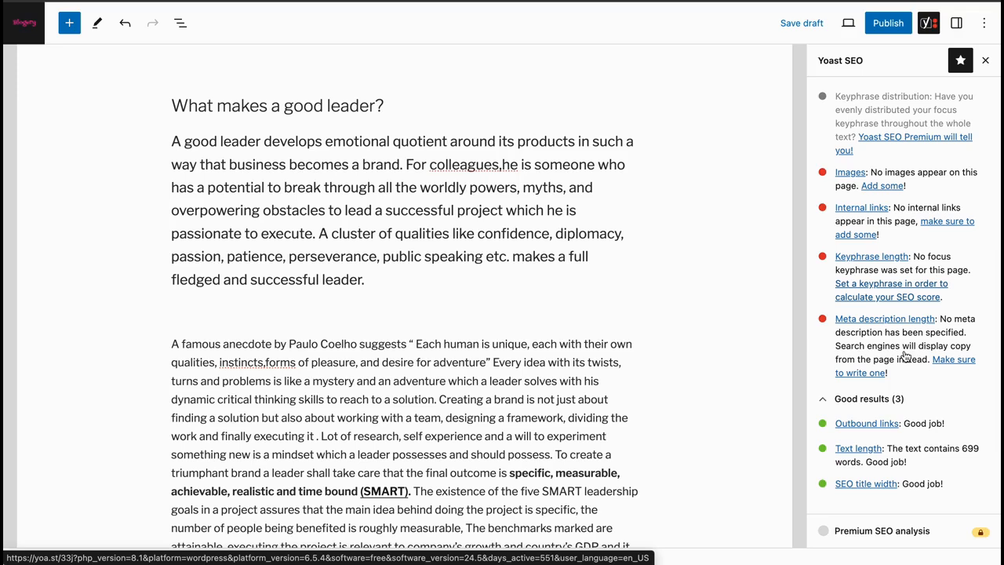
pyautogui.scroll(-1, 903, 357)
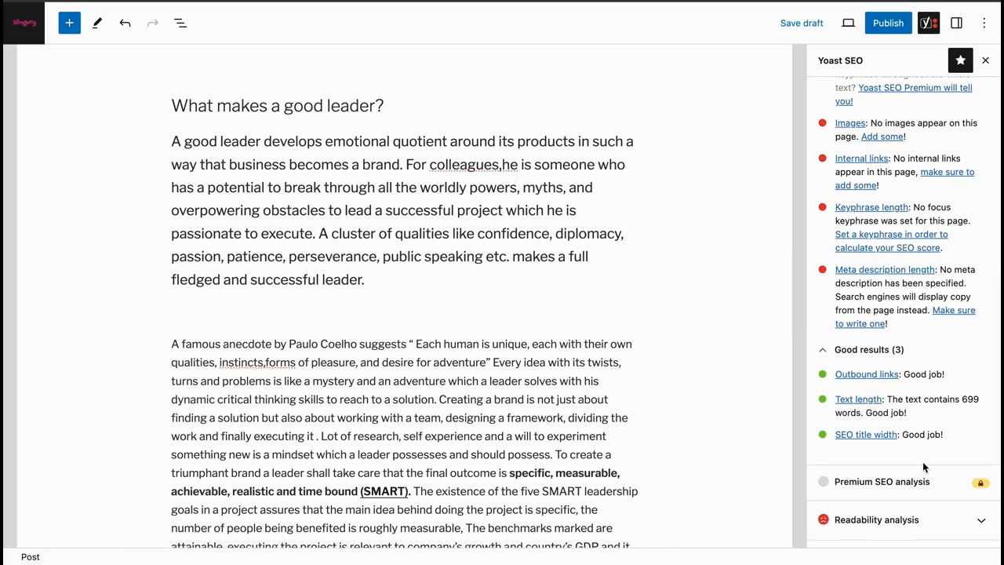
pyautogui.scroll(-1, 922, 463)
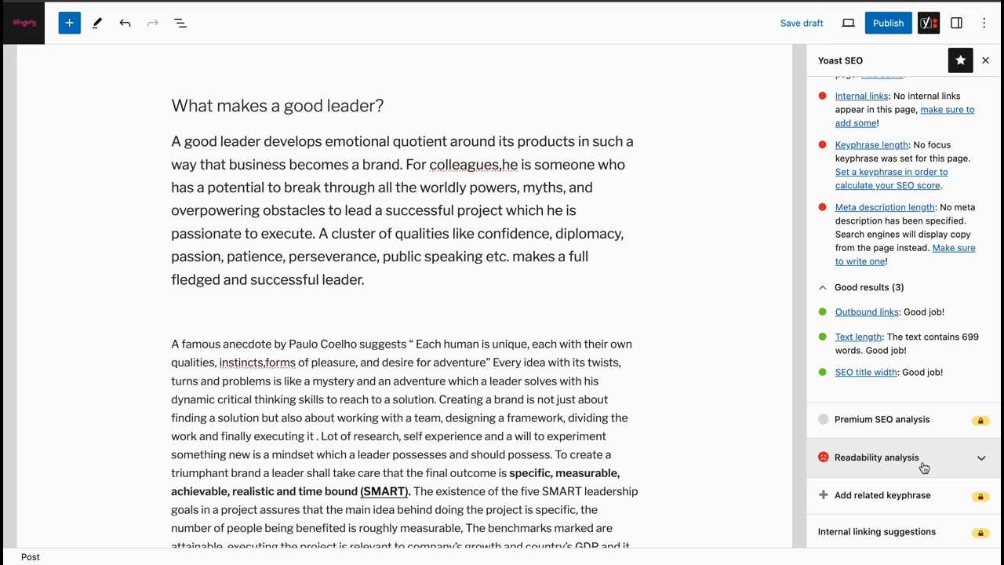
# - Open the post's Yoast readability analysis and examine the listed problems and good results
pyautogui.scroll(-1, 923, 467)
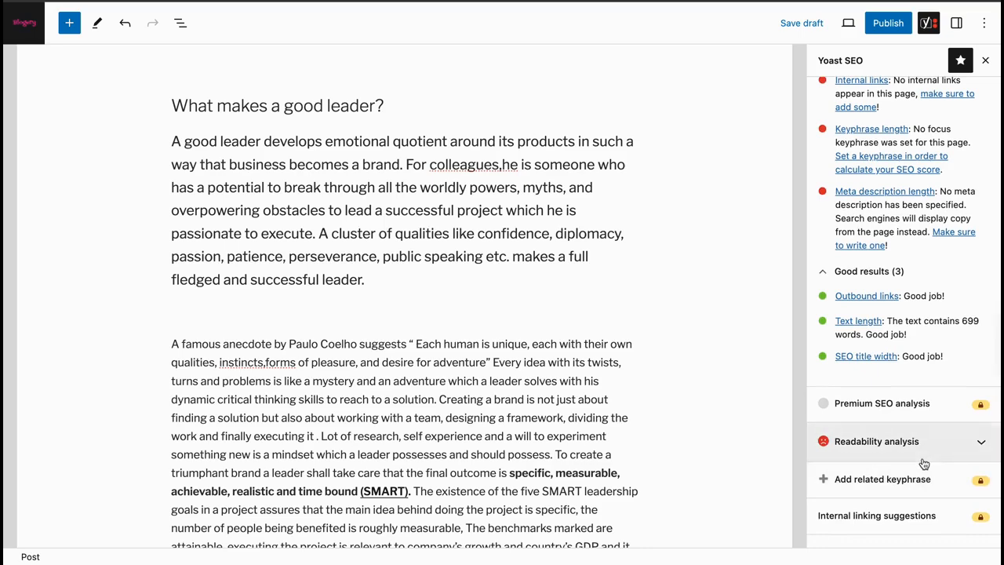
pyautogui.click(923, 462)
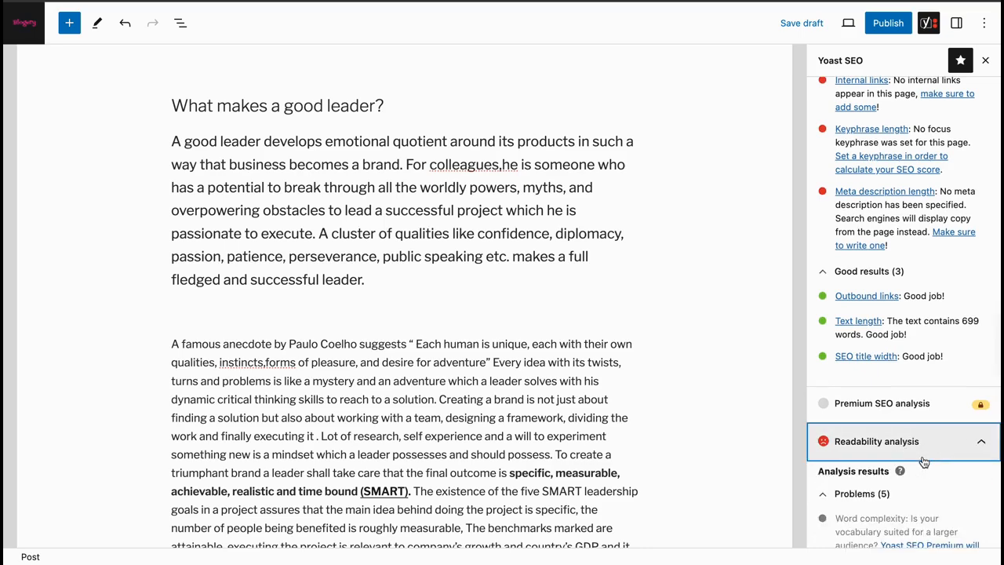
pyautogui.scroll(-3, 922, 458)
pyautogui.scroll(-1, 922, 454)
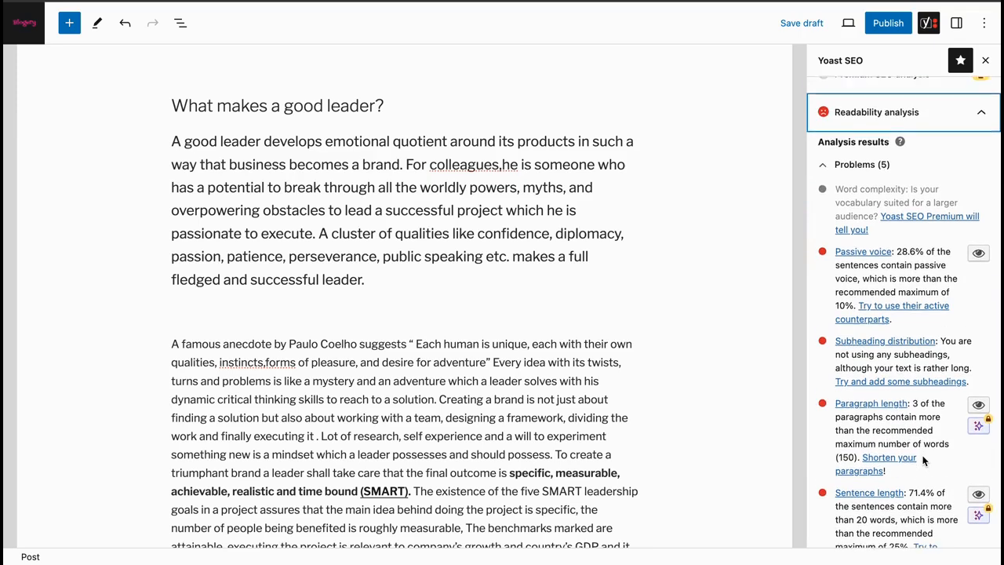
pyautogui.scroll(-1, 924, 462)
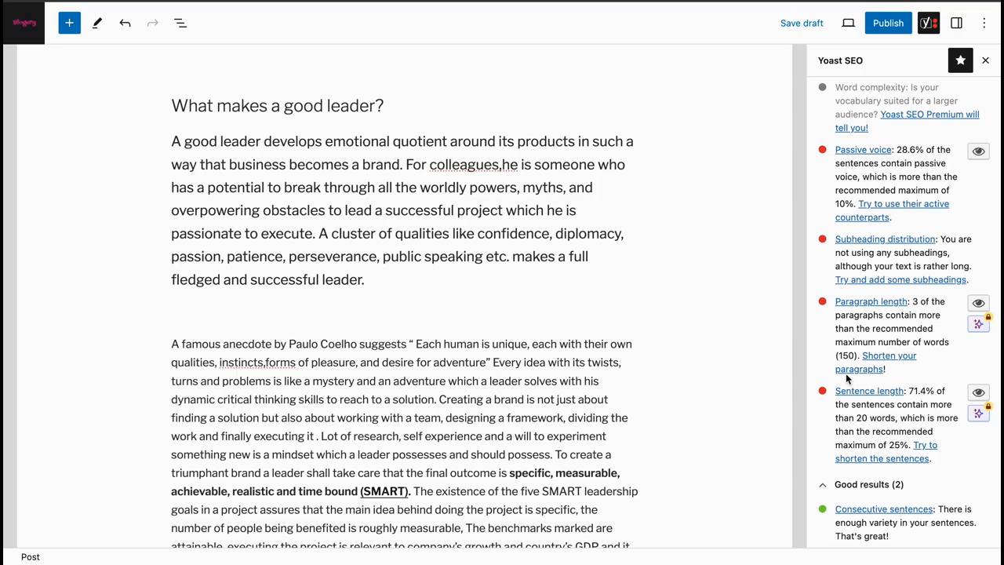
pyautogui.scroll(-3, 845, 373)
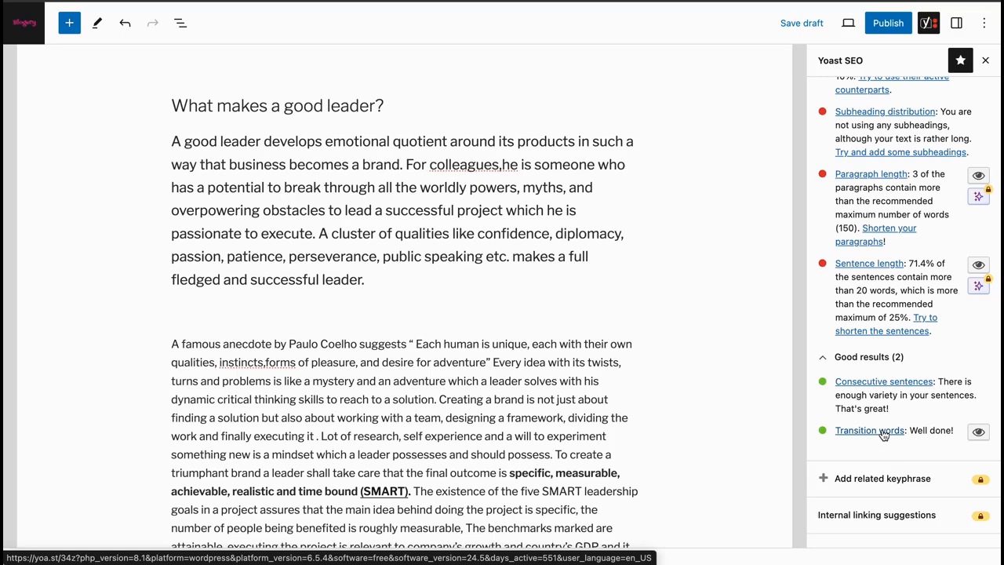
pyautogui.scroll(-3, 883, 434)
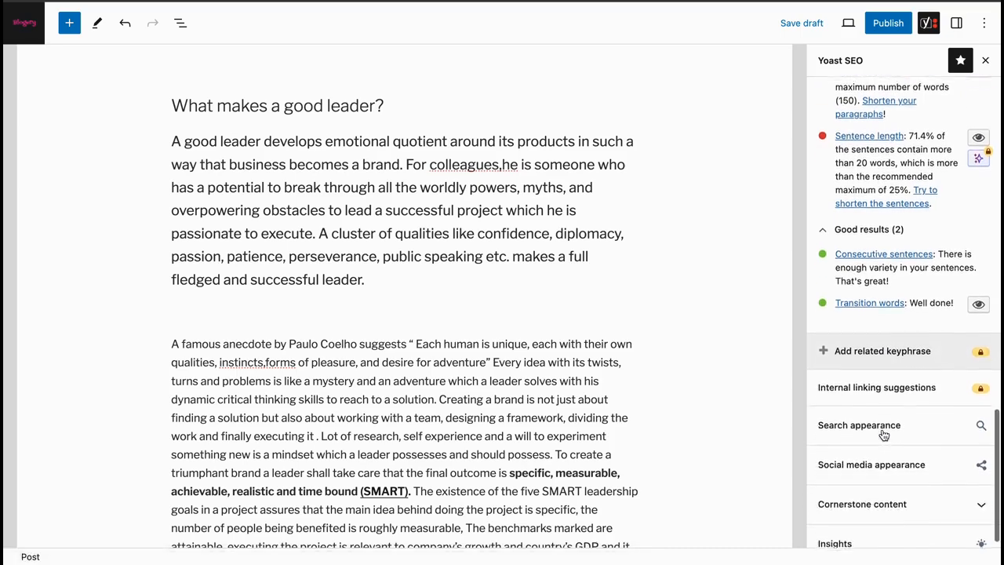
pyautogui.scroll(5, 882, 434)
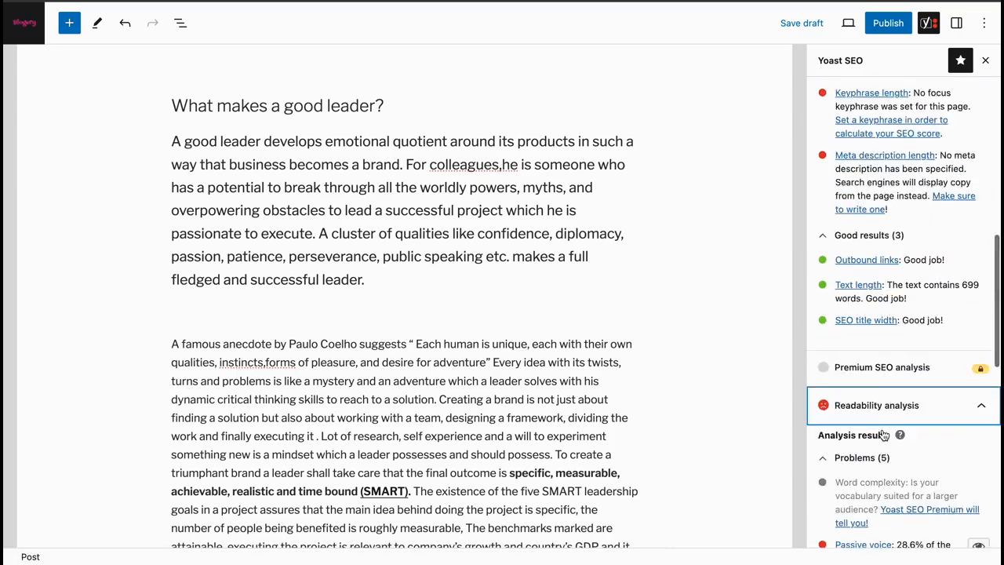
# - Collapse the readability and SEO analyses and close the Yoast SEO sidebar
pyautogui.scroll(-1, 886, 455)
pyautogui.click(896, 480)
pyautogui.scroll(8, 897, 480)
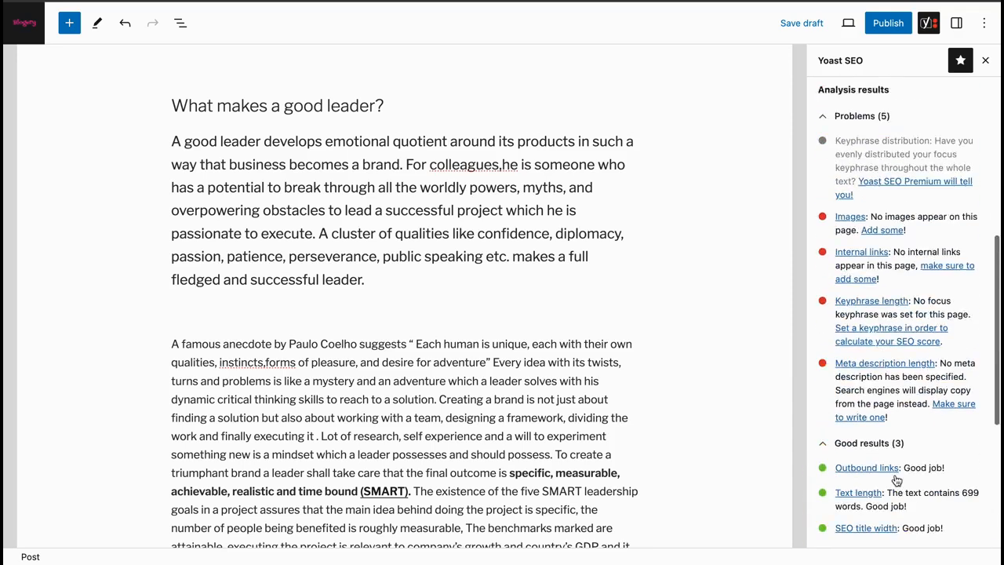
pyautogui.click(915, 328)
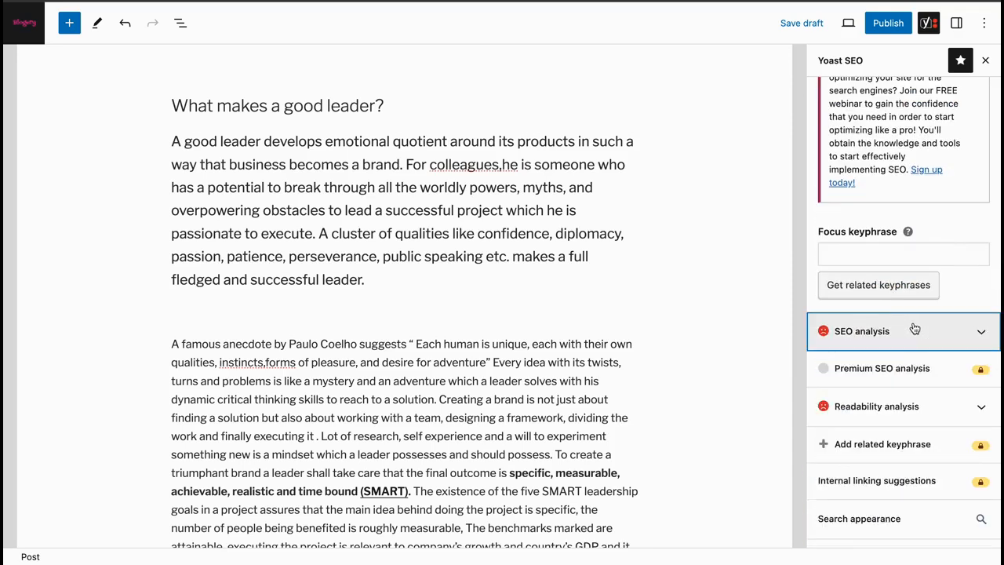
pyautogui.scroll(2, 912, 327)
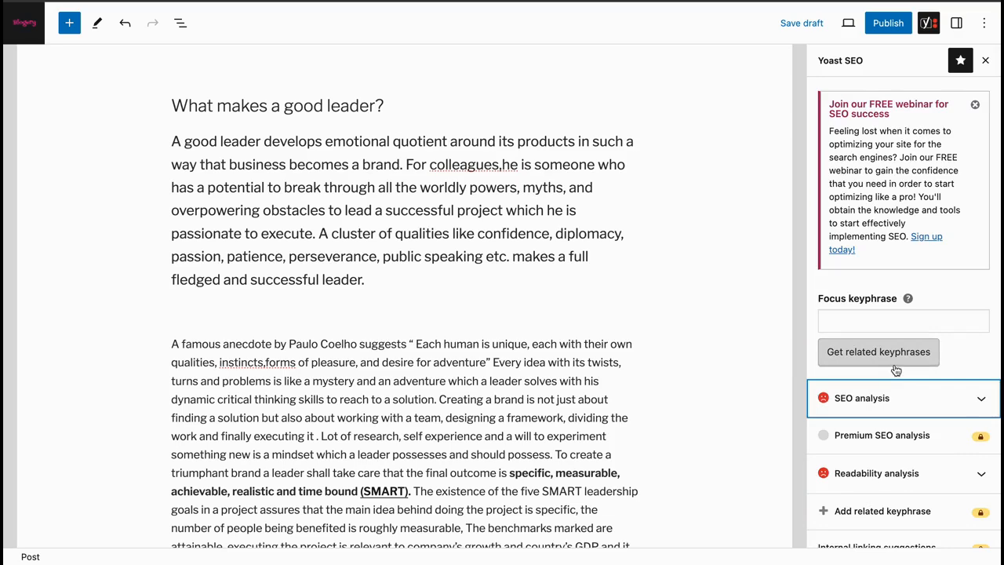
pyautogui.scroll(-5, 892, 365)
pyautogui.scroll(5, 891, 369)
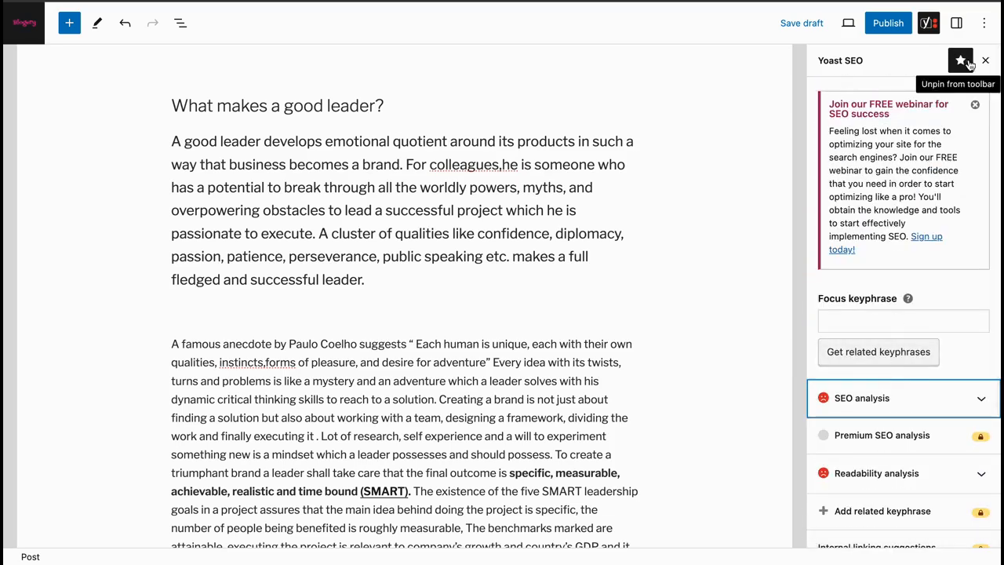
pyautogui.click(983, 61)
# - Open the post settings and enter "leaderwins" as a new tag
pyautogui.click(956, 22)
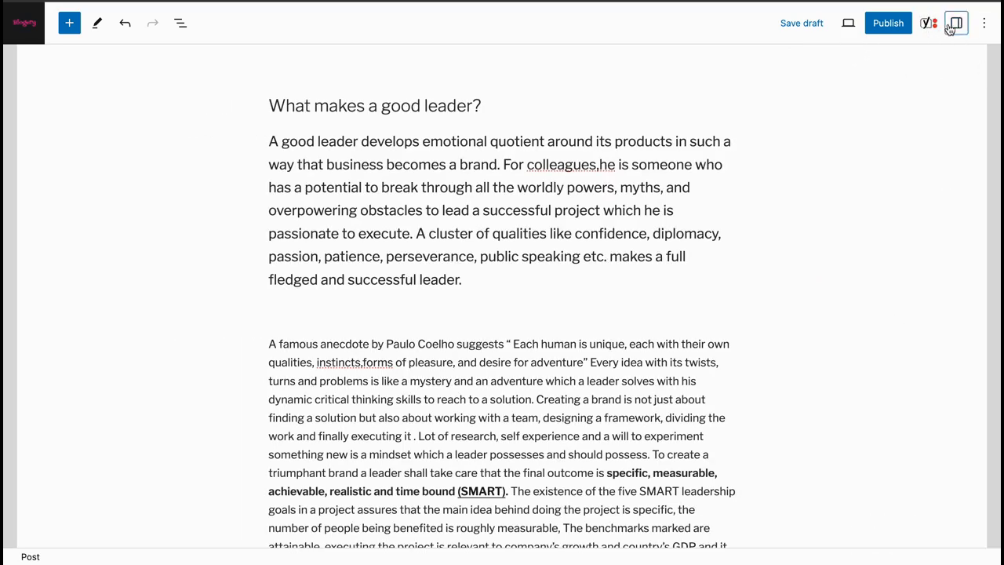
pyautogui.scroll(-5, 889, 231)
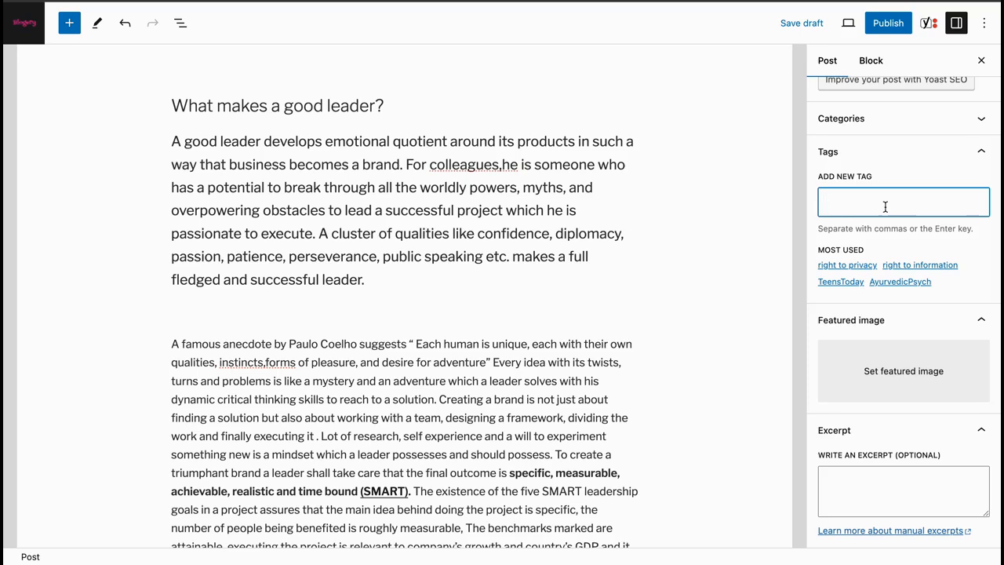
pyautogui.write('leaderwins')
pyautogui.click(776, 304)
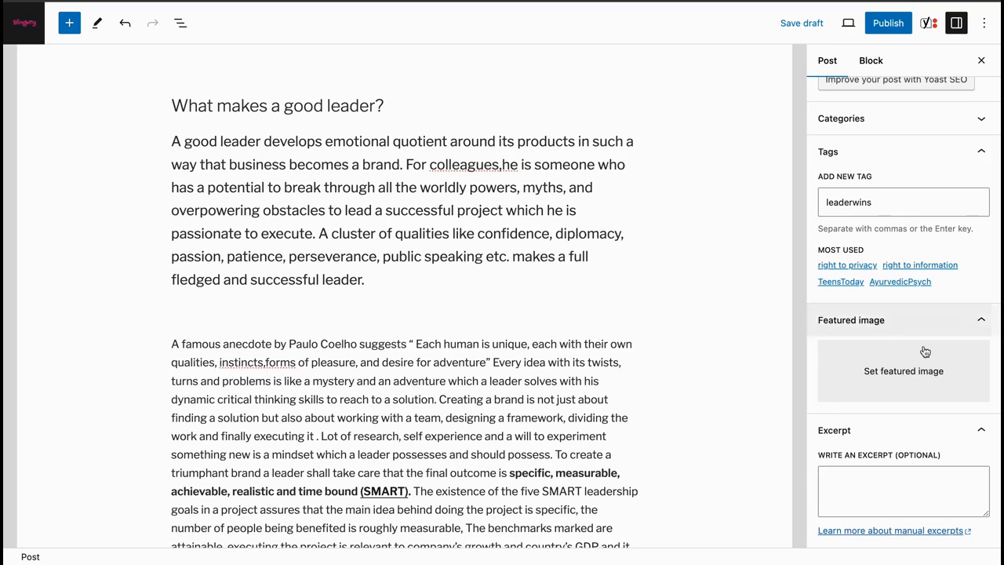
pyautogui.scroll(-3, 925, 353)
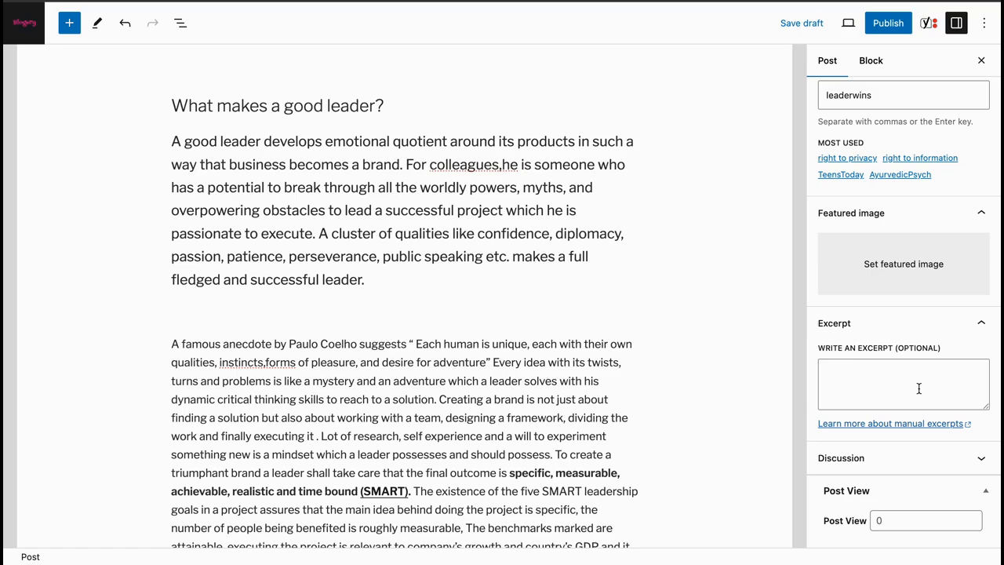
pyautogui.click(918, 388)
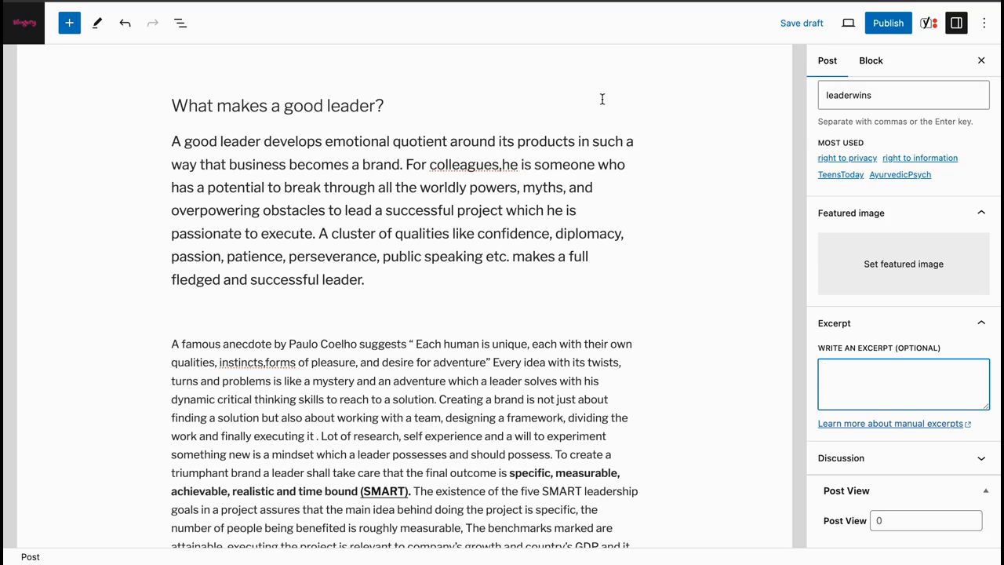
pyautogui.click(866, 251)
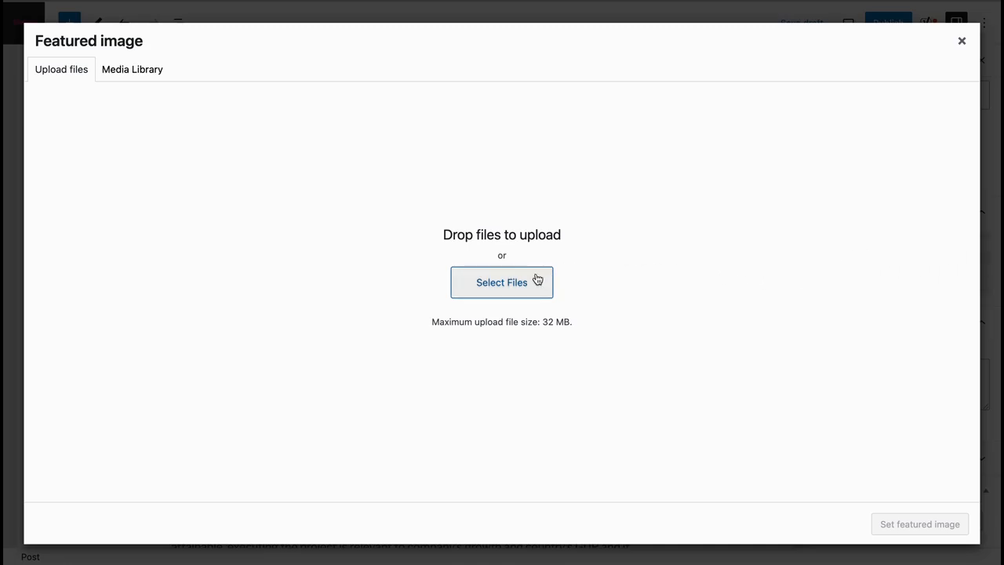
pyautogui.click(963, 52)
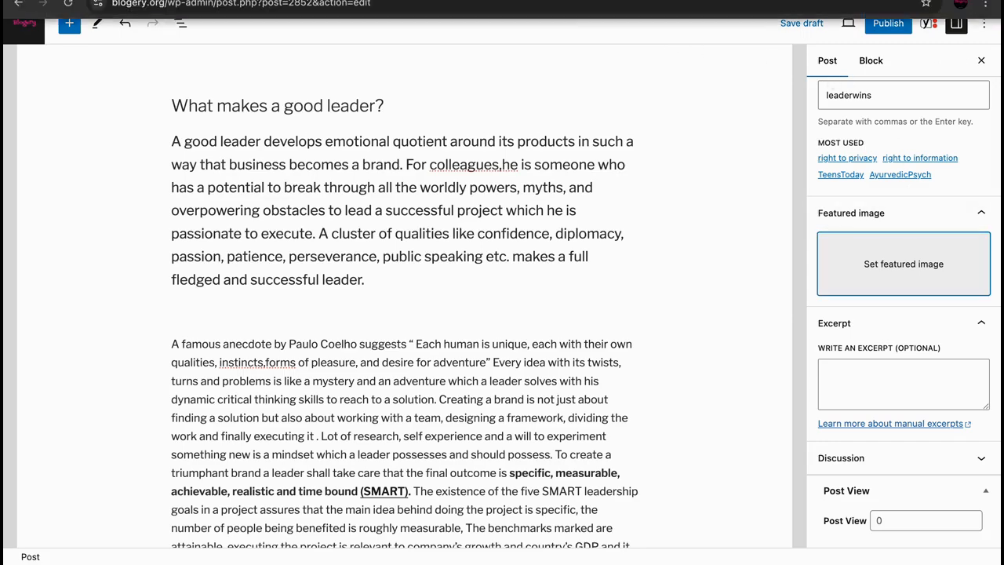
pyautogui.click(824, 286)
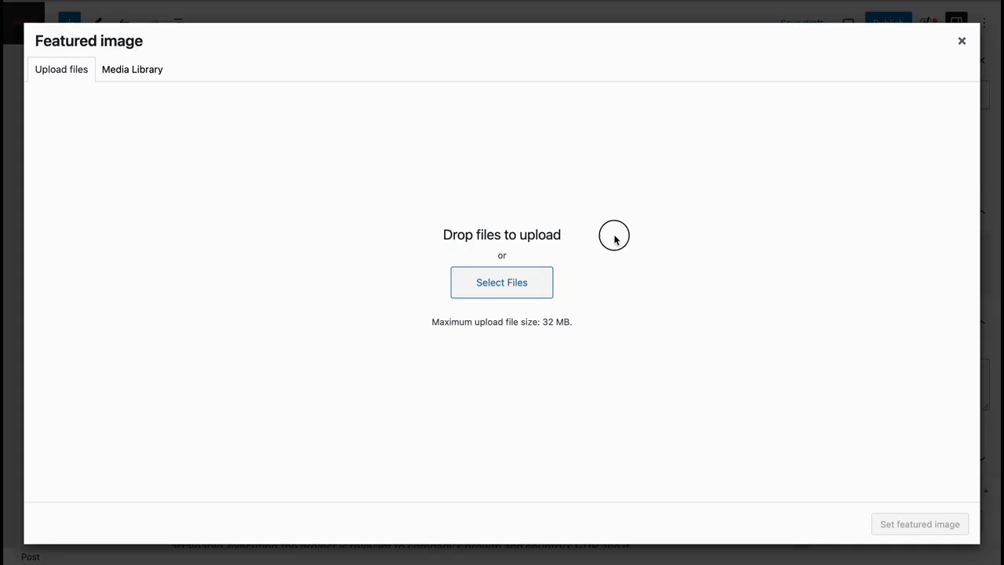
pyautogui.moveTo(616, 235); pyautogui.dragTo(441, 239)
pyautogui.click(440, 235)
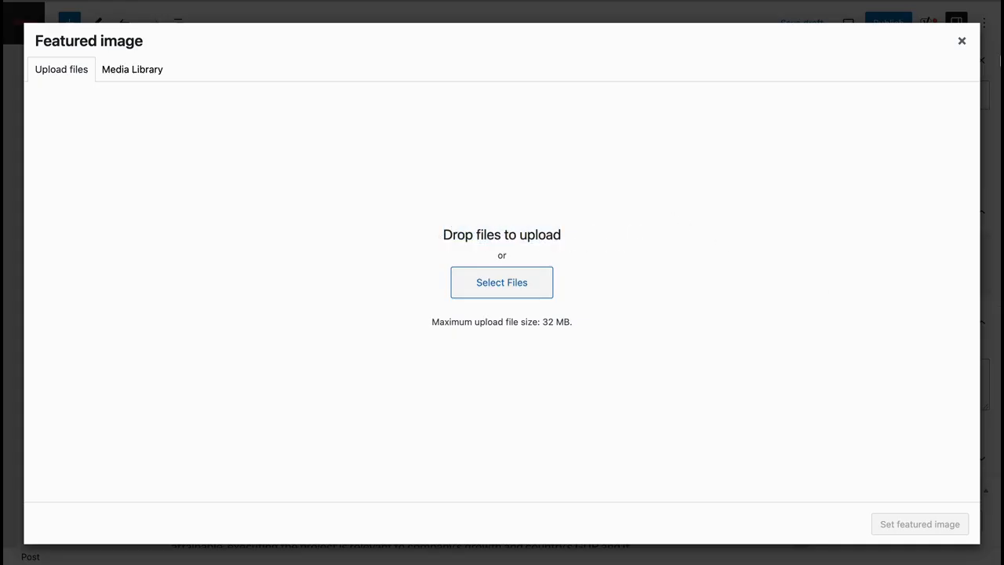
pyautogui.click(964, 50)
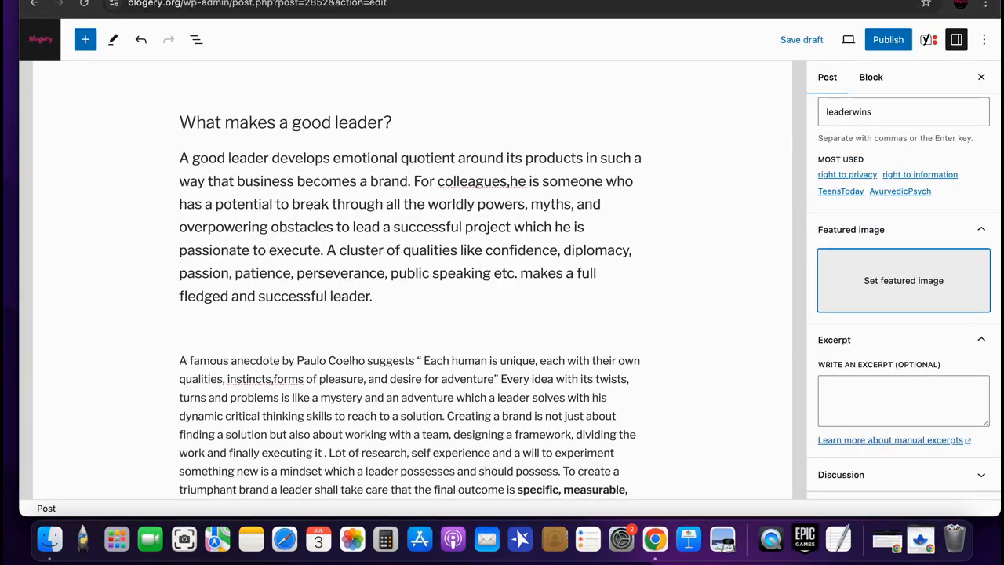
# - Shift the browser window to expose the desktop and drop the screenshot image file from there in as the post's featured image
pyautogui.moveTo(705, 1); pyautogui.dragTo(672, 2)
pyautogui.click(977, 455)
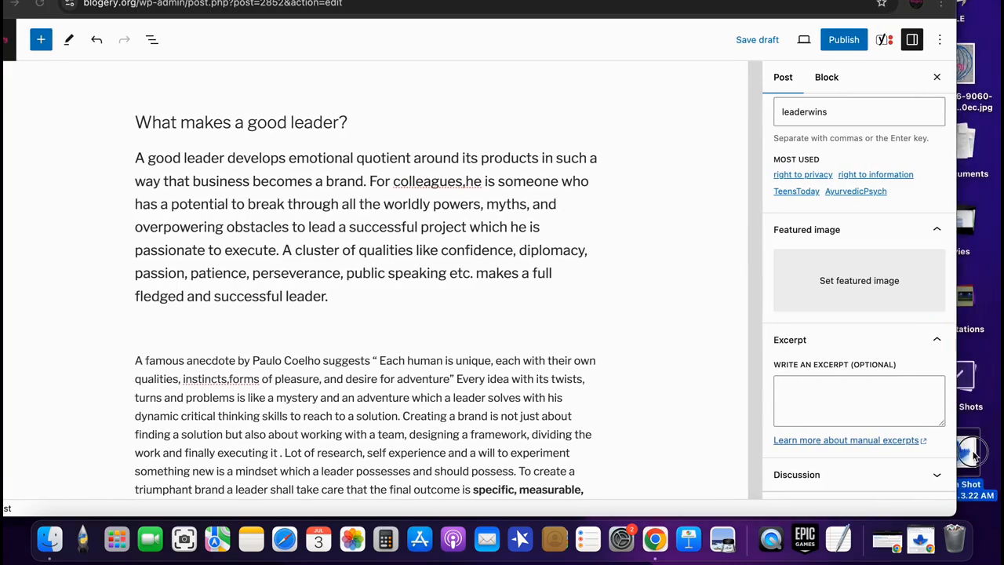
pyautogui.moveTo(977, 455); pyautogui.dragTo(866, 290)
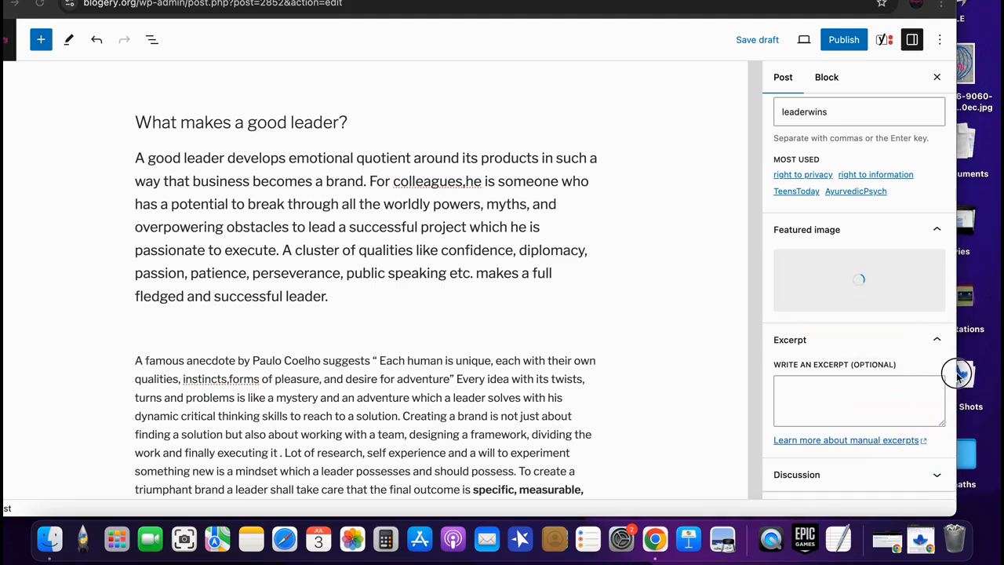
pyautogui.moveTo(956, 372); pyautogui.dragTo(998, 355)
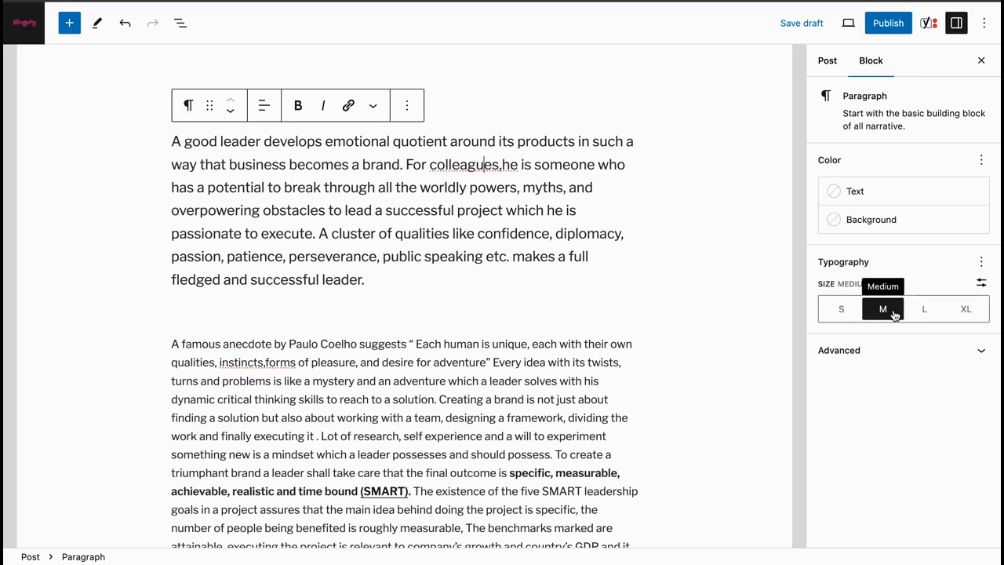
# - Set the text size of the opening paragraph, "A good leader develops emotional quotient", to XL (extra large)
pyautogui.click(375, 280)
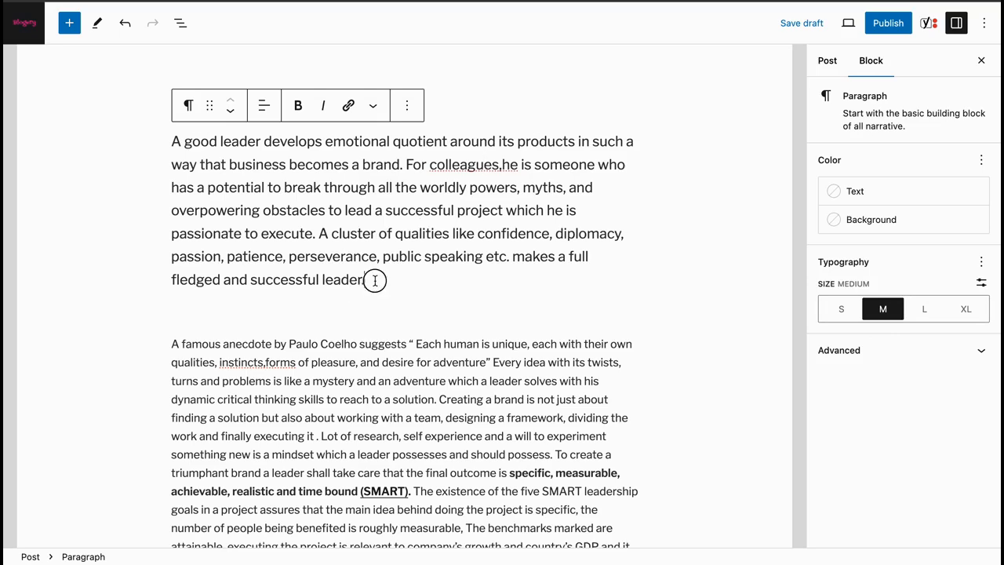
pyautogui.moveTo(375, 280); pyautogui.dragTo(174, 139)
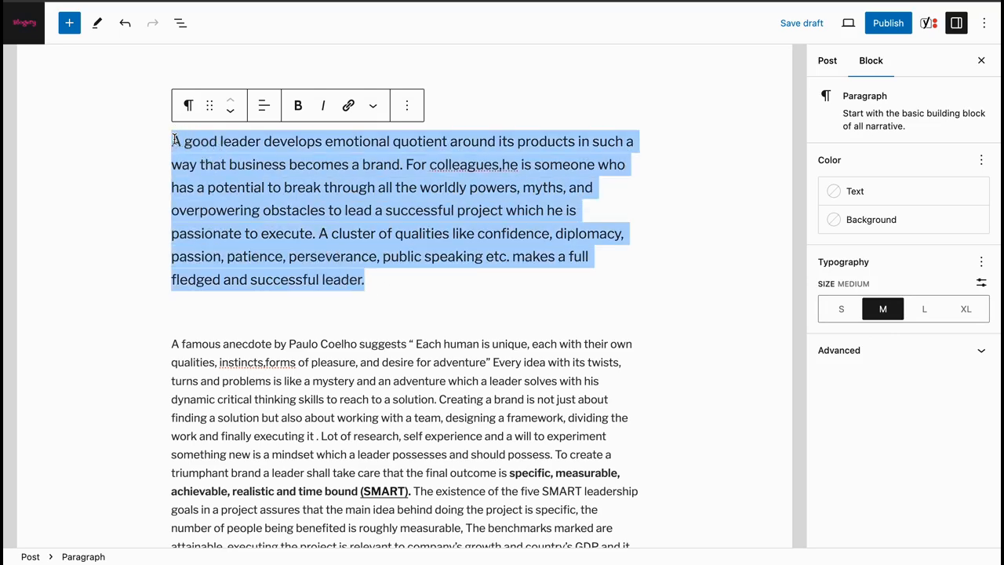
pyautogui.click(984, 280)
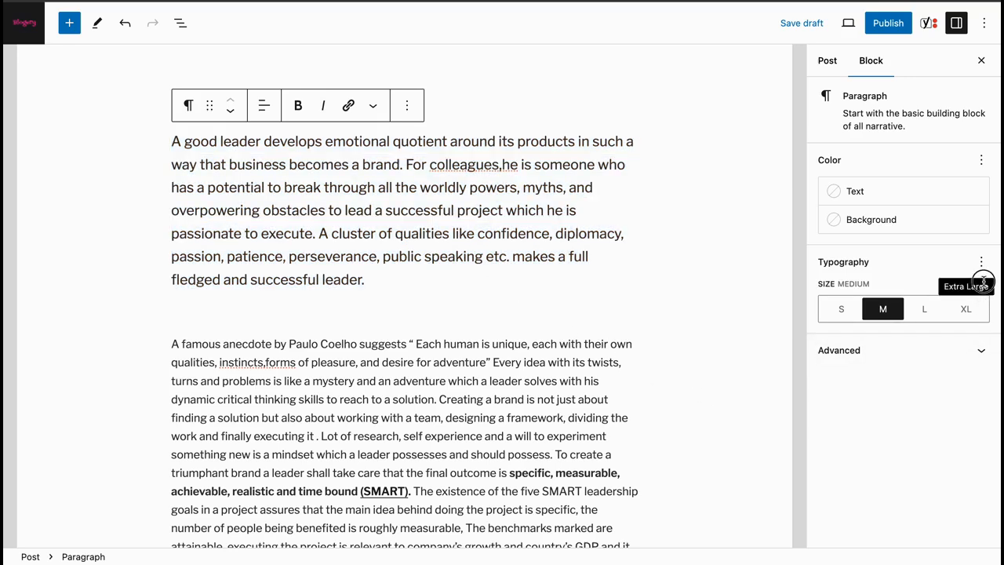
pyautogui.click(982, 305)
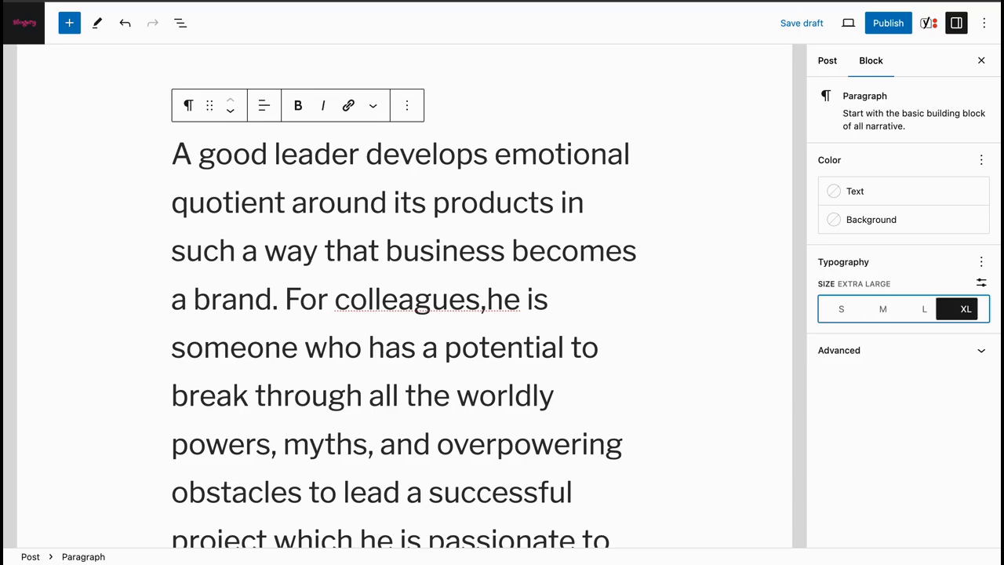
# - Switch the opening paragraph to a custom text size and set it to 17 px
pyautogui.click(981, 282)
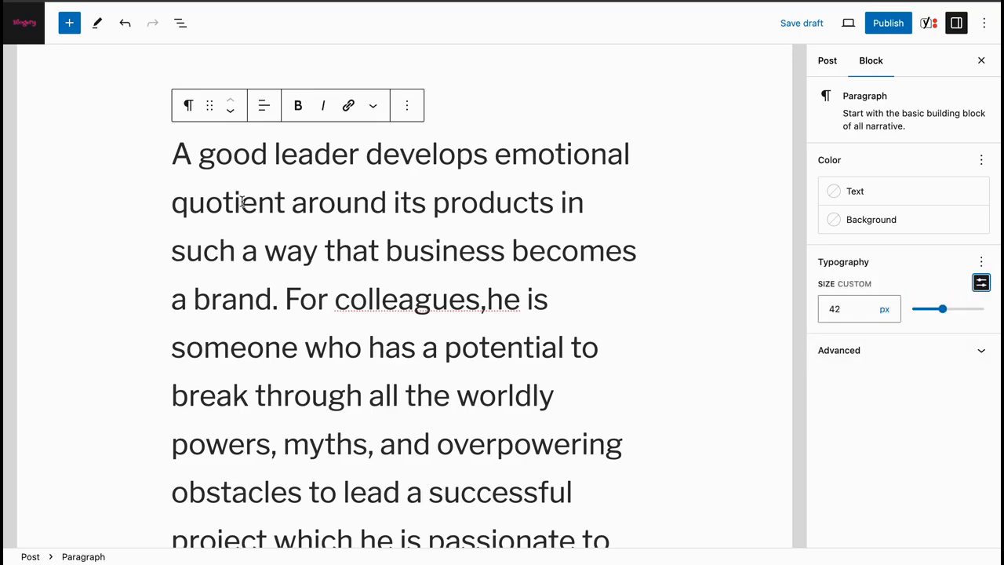
pyautogui.moveTo(173, 153); pyautogui.dragTo(498, 93)
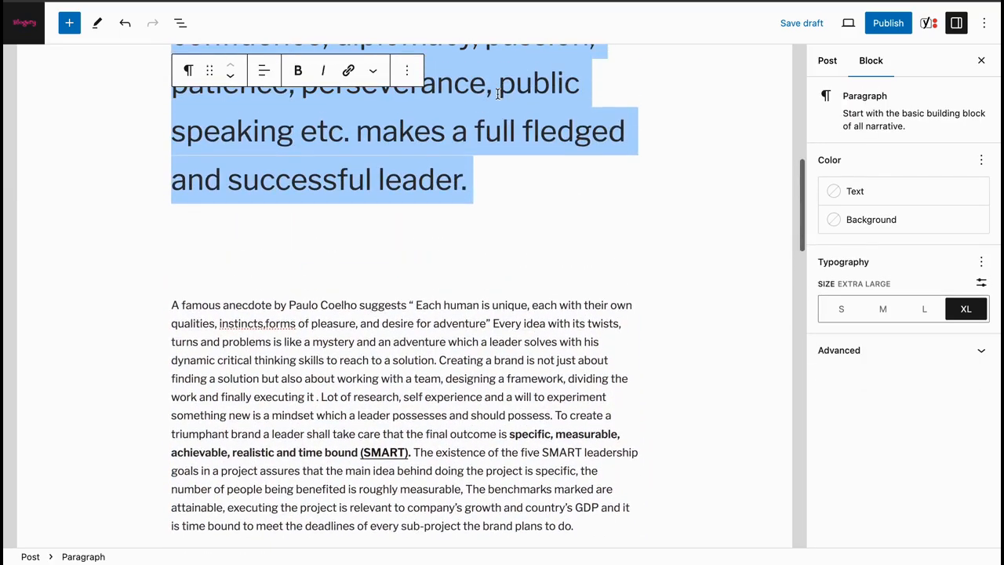
pyautogui.click(980, 284)
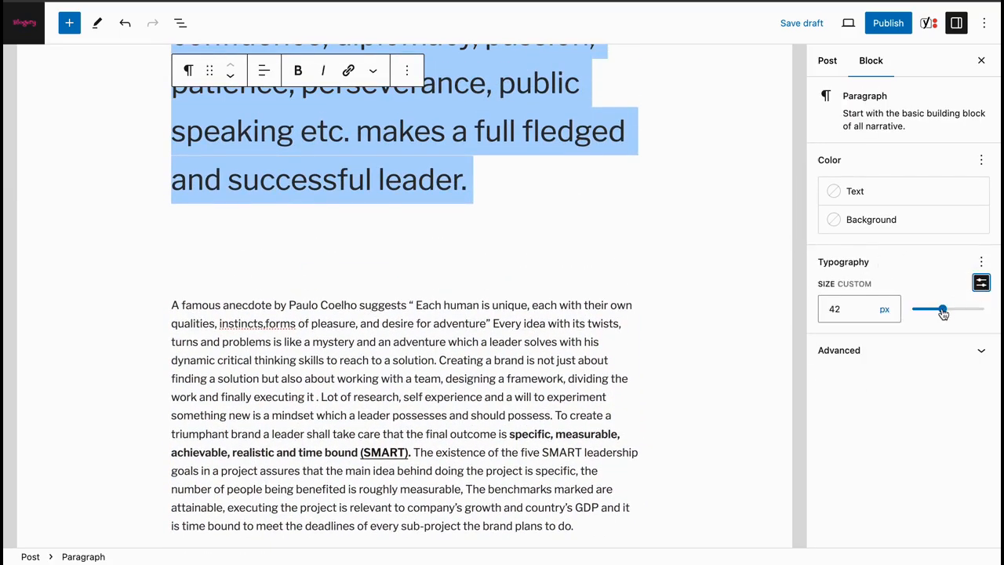
pyautogui.moveTo(944, 312); pyautogui.dragTo(925, 314)
pyautogui.scroll(7, 719, 263)
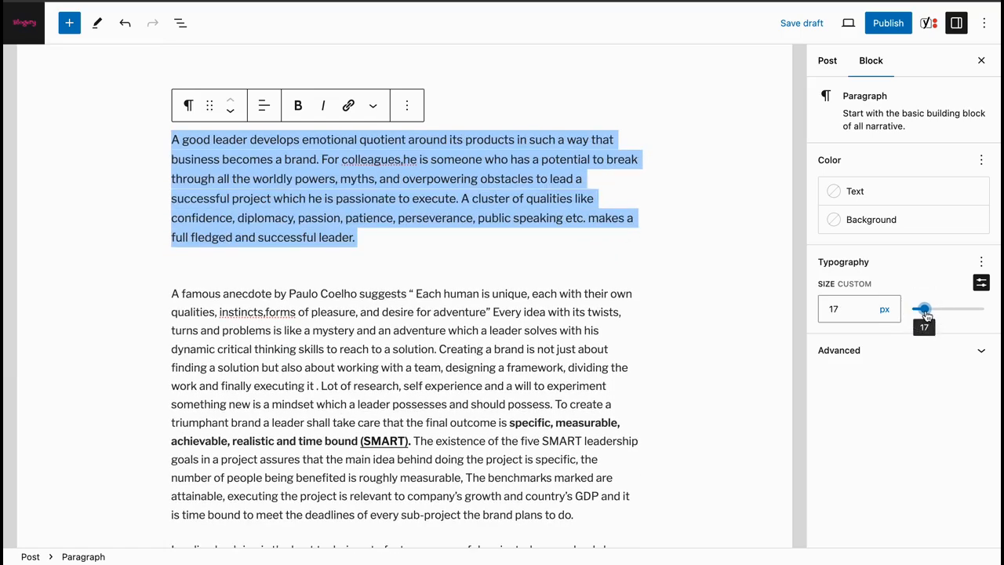
pyautogui.click(944, 416)
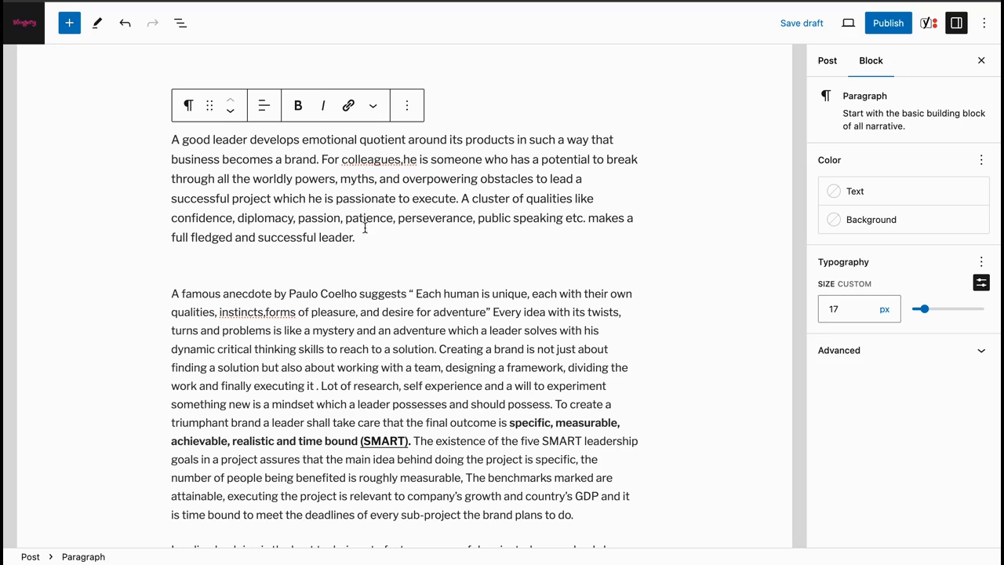
pyautogui.moveTo(355, 237); pyautogui.dragTo(165, 138)
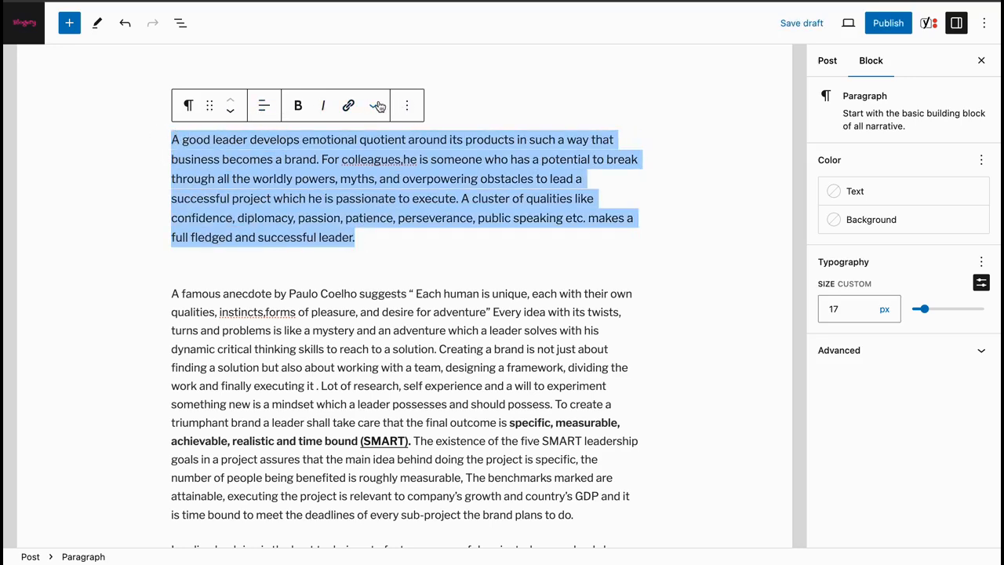
pyautogui.click(350, 107)
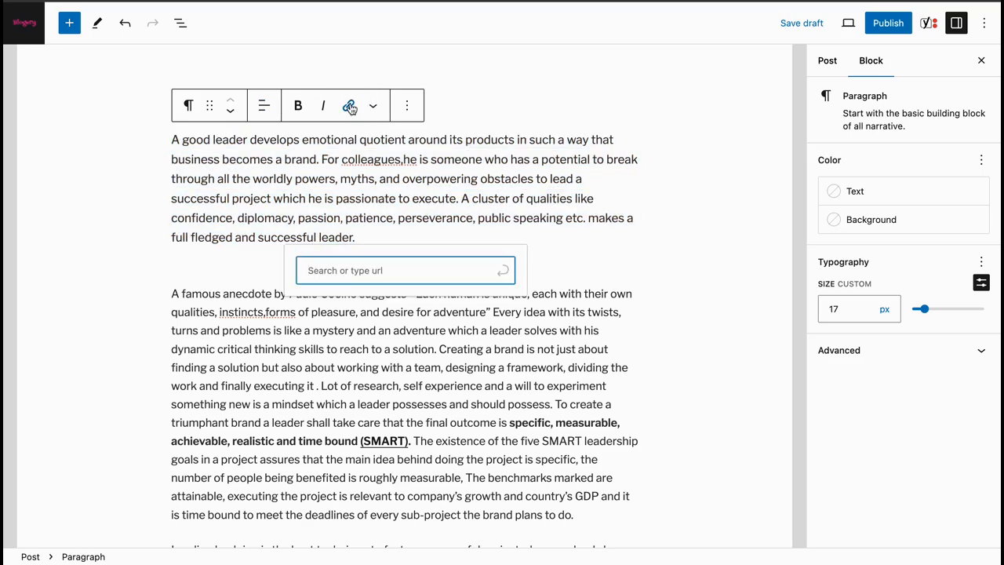
pyautogui.click(366, 177)
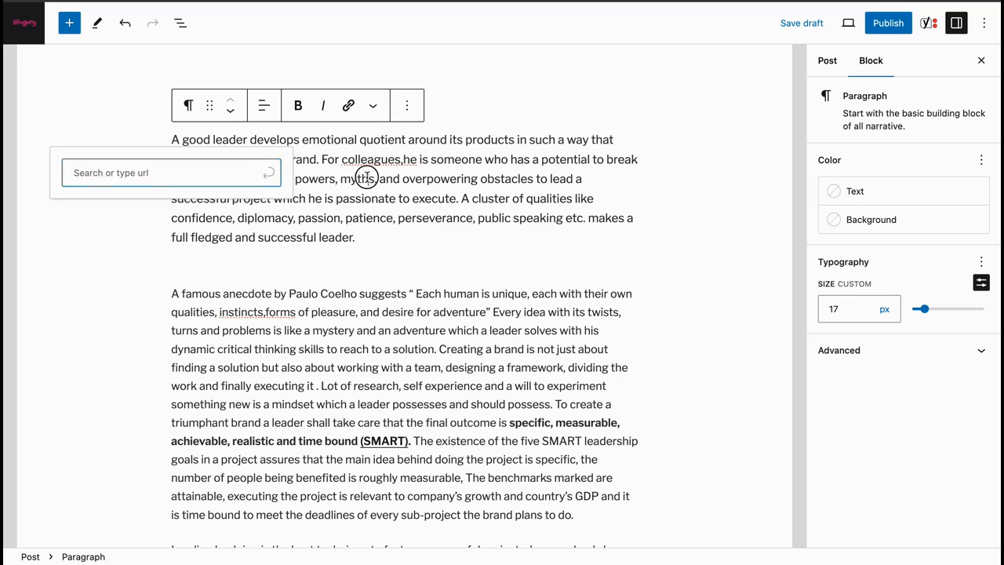
pyautogui.moveTo(342, 159); pyautogui.dragTo(400, 160)
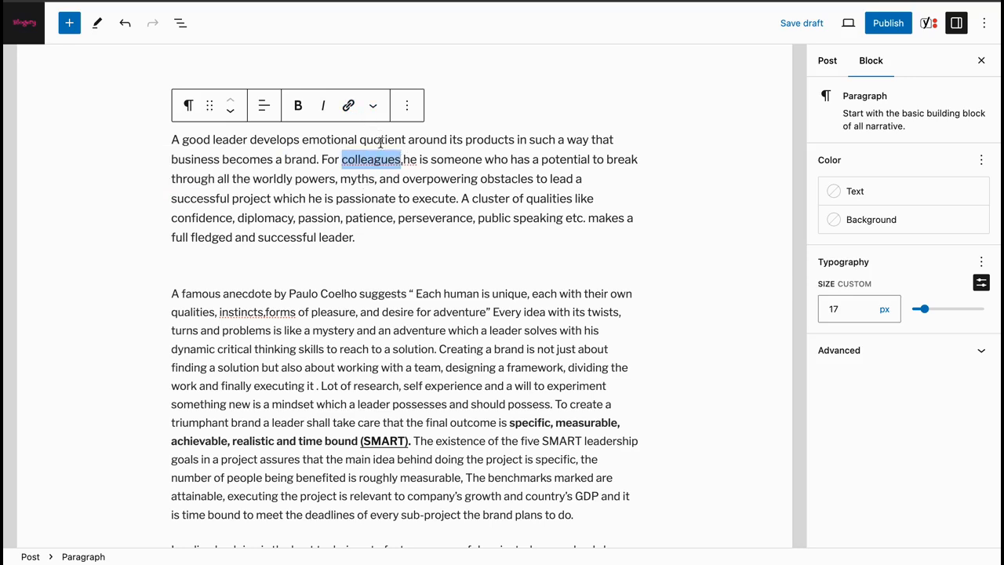
pyautogui.click(345, 105)
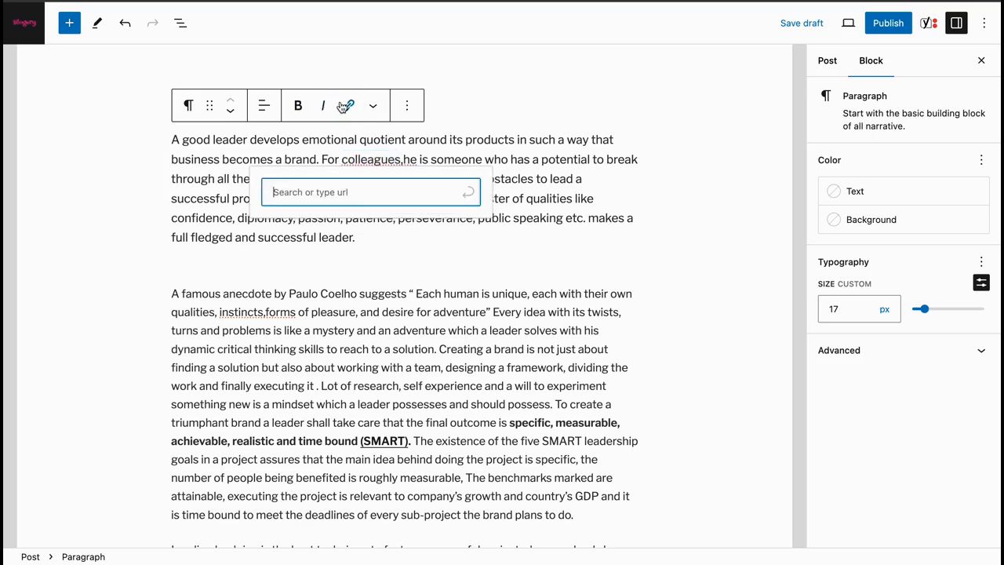
pyautogui.click(373, 243)
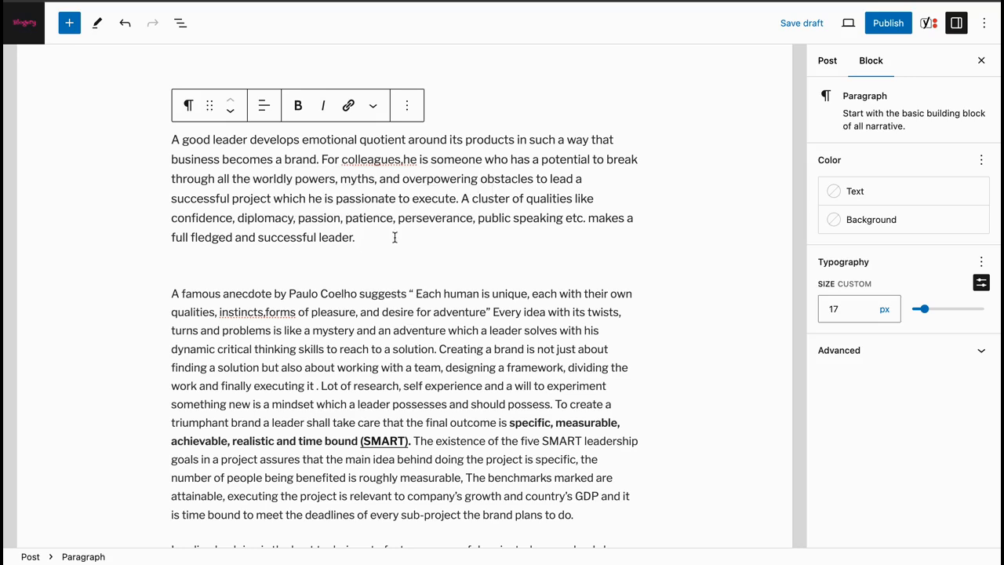
# - Examine the existing link on "(SMART)" and the block and extra formatting options available for the opening paragraph
pyautogui.click(400, 443)
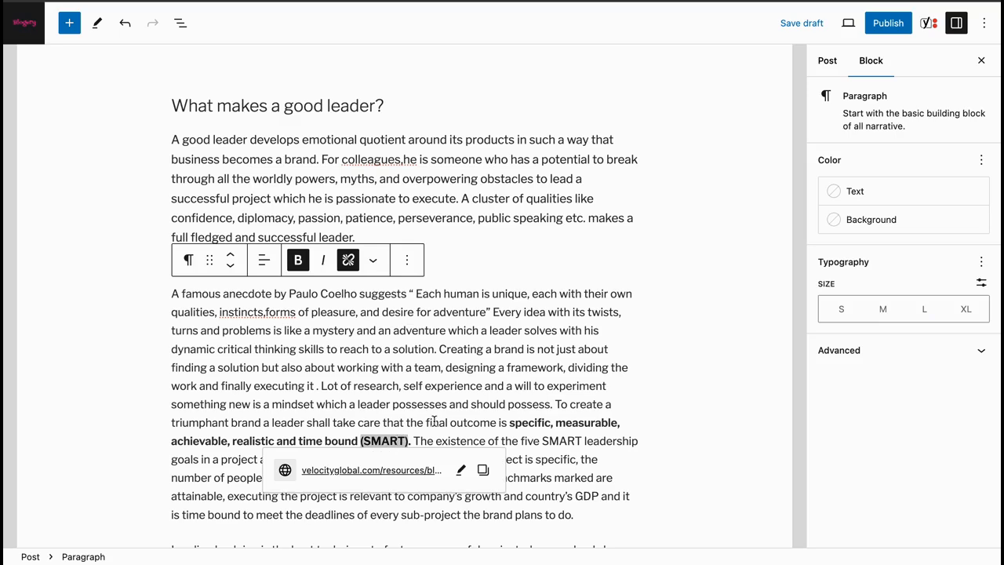
pyautogui.click(434, 420)
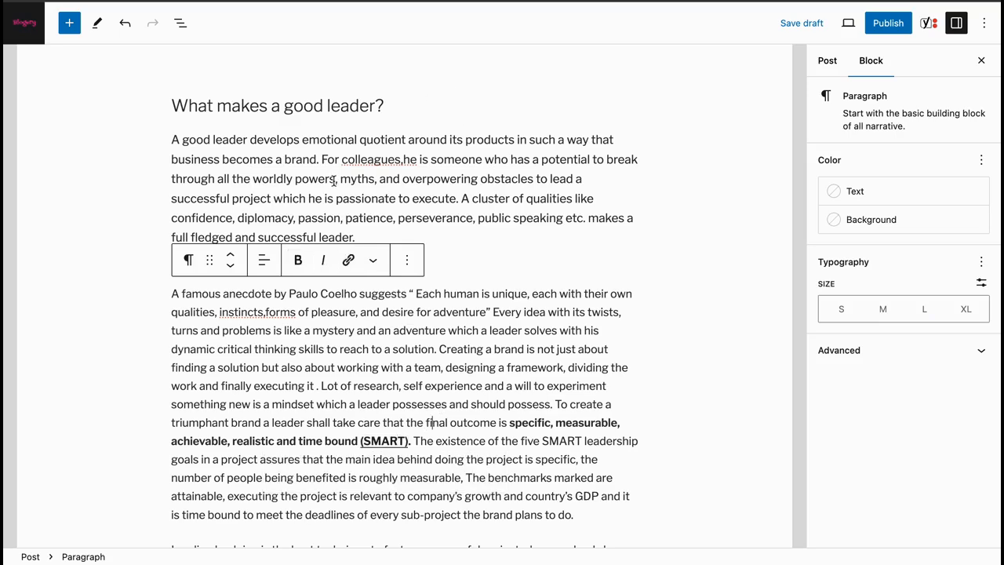
pyautogui.click(388, 238)
pyautogui.click(407, 109)
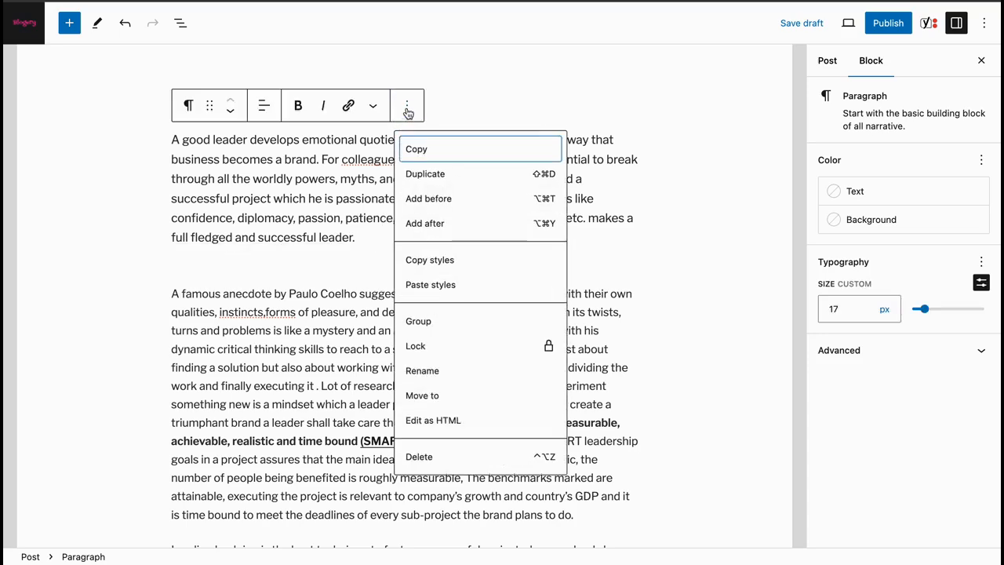
pyautogui.click(407, 108)
pyautogui.click(374, 107)
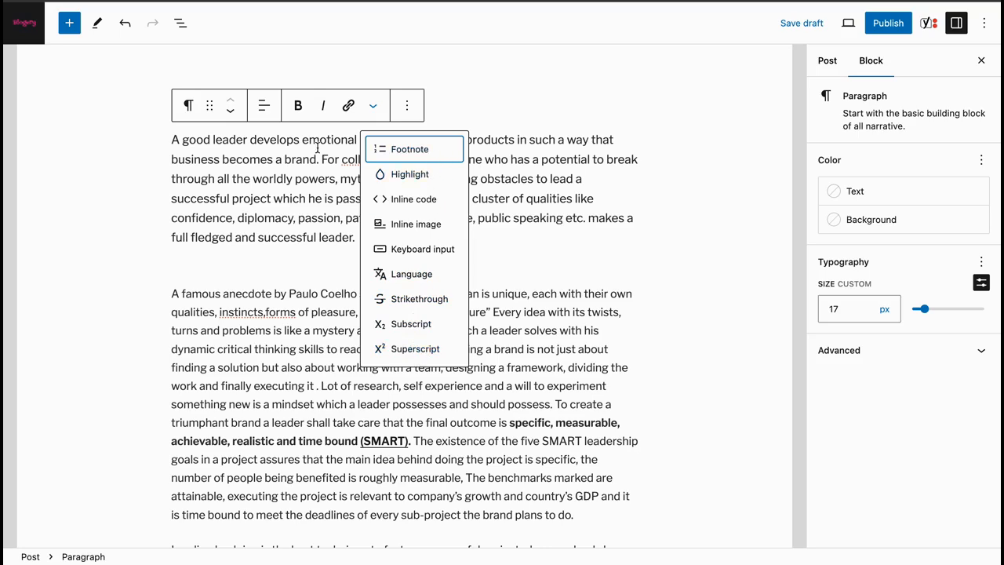
pyautogui.press('Escape')
# - Highlight the word "colleagues" in the opening paragraph with the Luminous vivid amber text color
pyautogui.moveTo(401, 161); pyautogui.dragTo(341, 160)
pyautogui.click(374, 110)
pyautogui.click(385, 174)
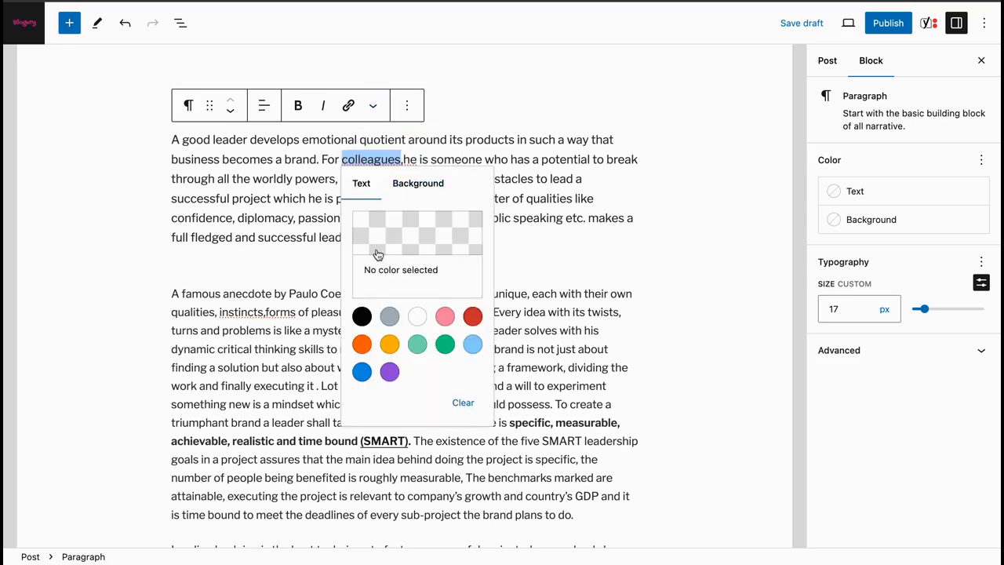
pyautogui.click(323, 218)
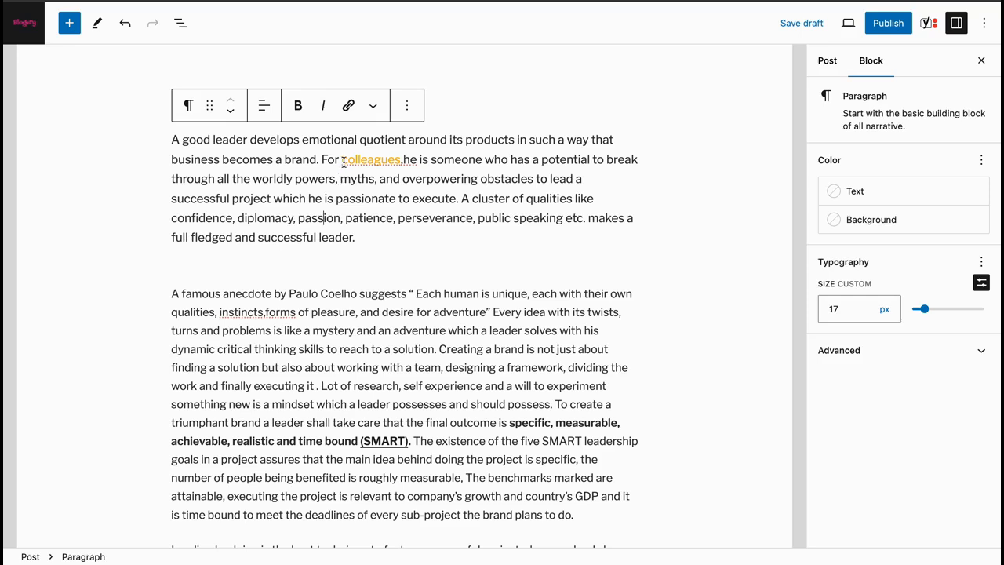
# - Change the highlight text color of the word "colleagues" in the opening paragraph to Black
pyautogui.moveTo(343, 160); pyautogui.dragTo(400, 162)
pyautogui.click(376, 112)
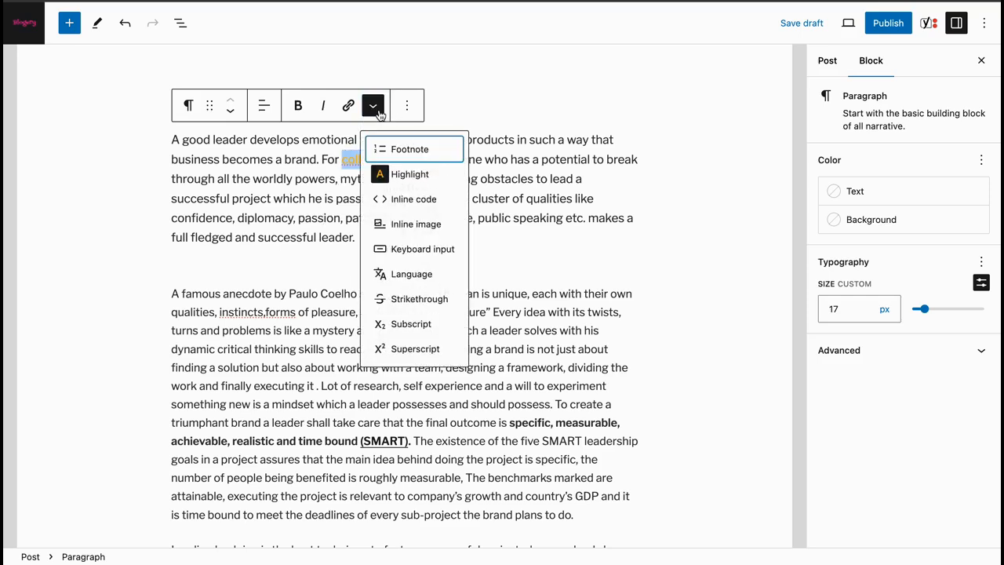
pyautogui.click(410, 174)
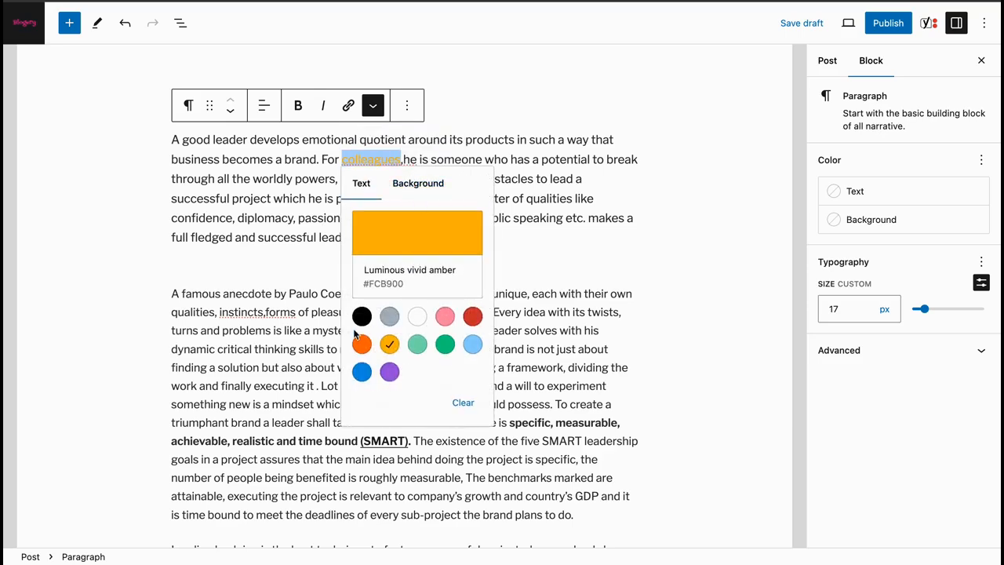
pyautogui.click(361, 316)
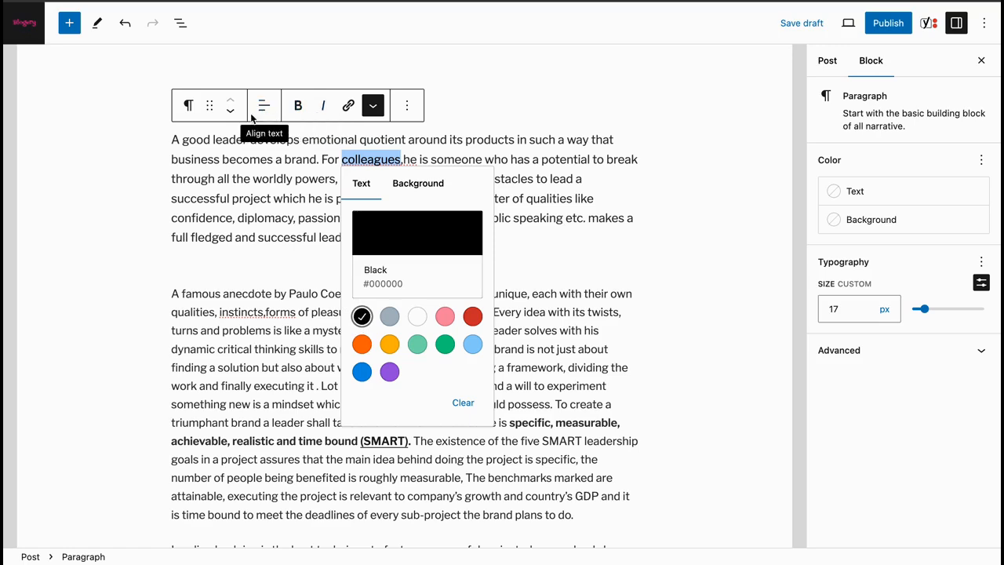
pyautogui.click(196, 160)
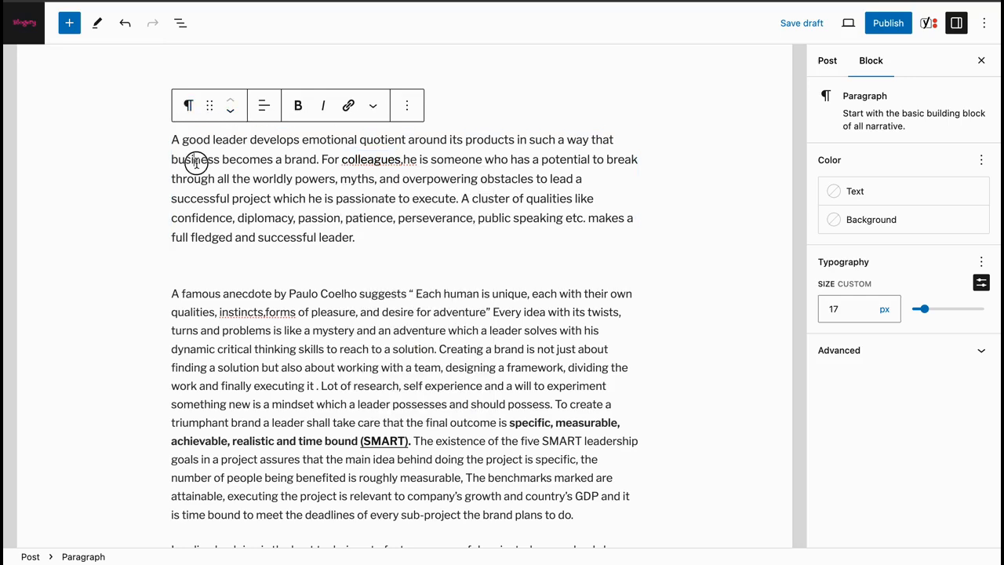
pyautogui.click(191, 112)
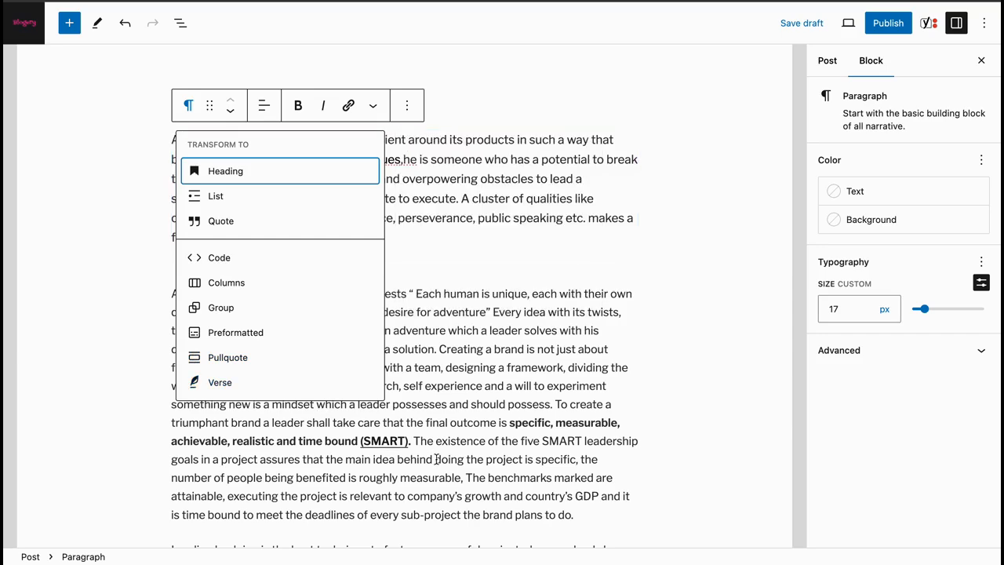
pyautogui.click(710, 454)
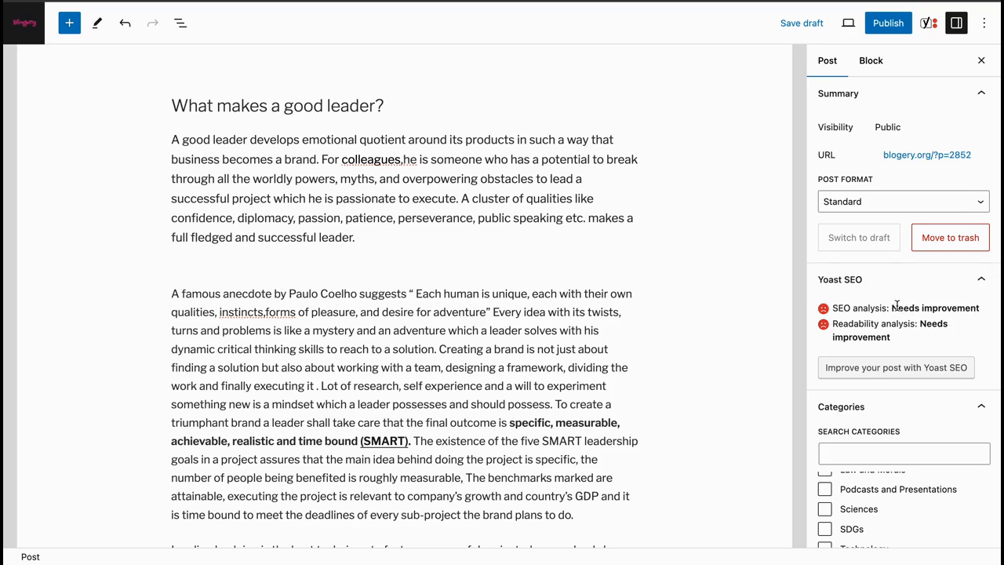
# - Review the post's category, tag, featured image and excerpt settings, along with the article text
pyautogui.scroll(-3, 941, 387)
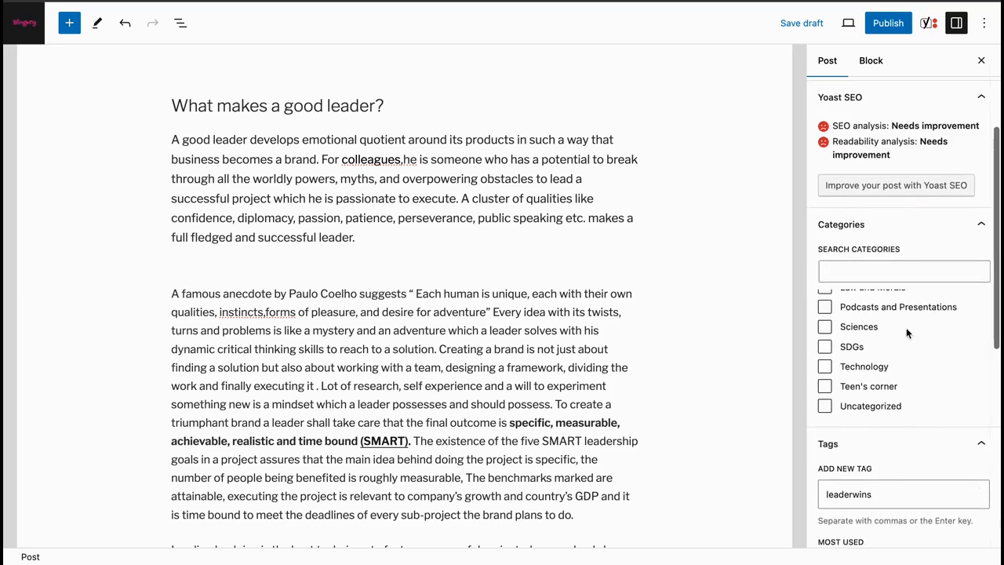
pyautogui.scroll(4, 903, 318)
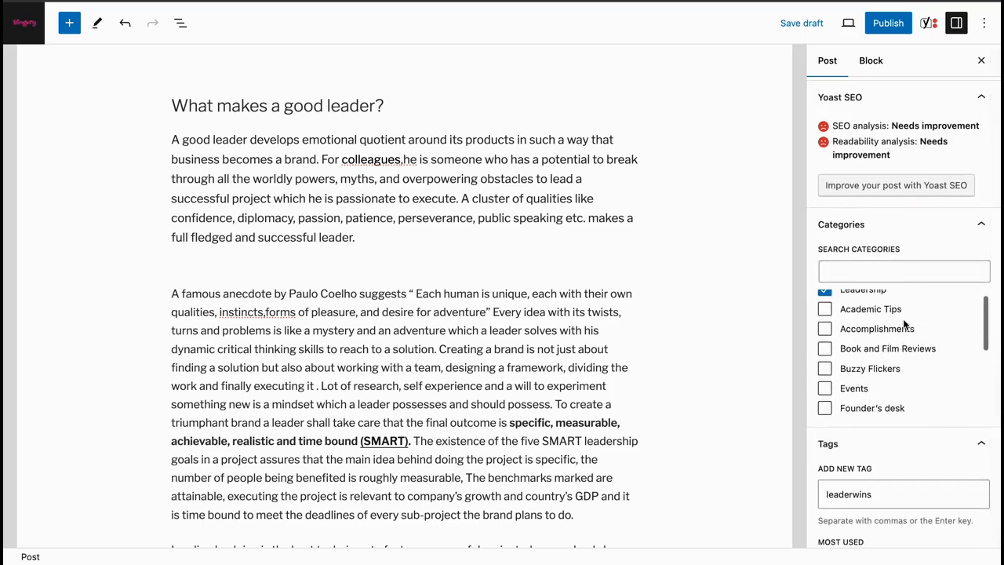
pyautogui.scroll(1, 904, 323)
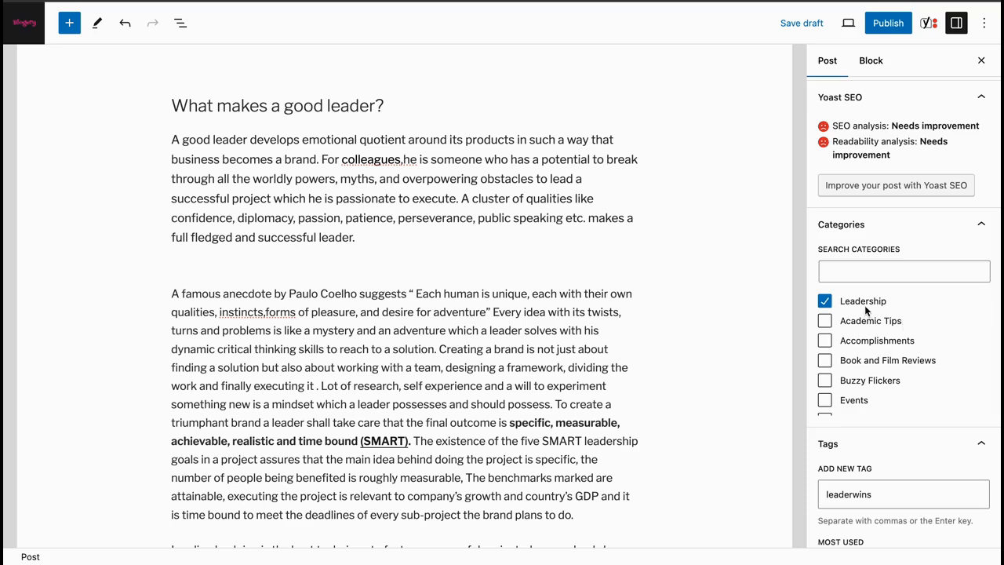
pyautogui.scroll(-6, 864, 304)
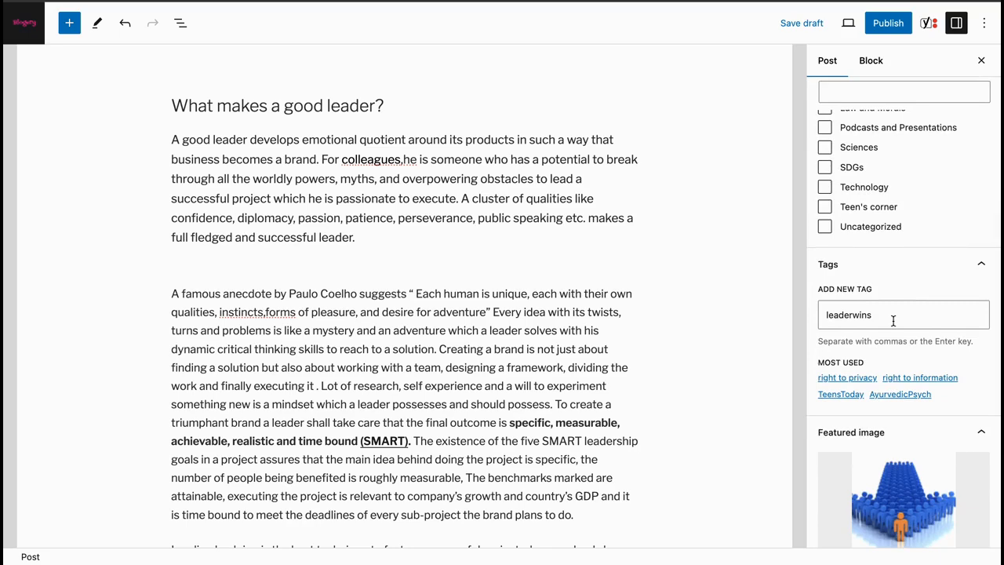
pyautogui.scroll(-5, 892, 320)
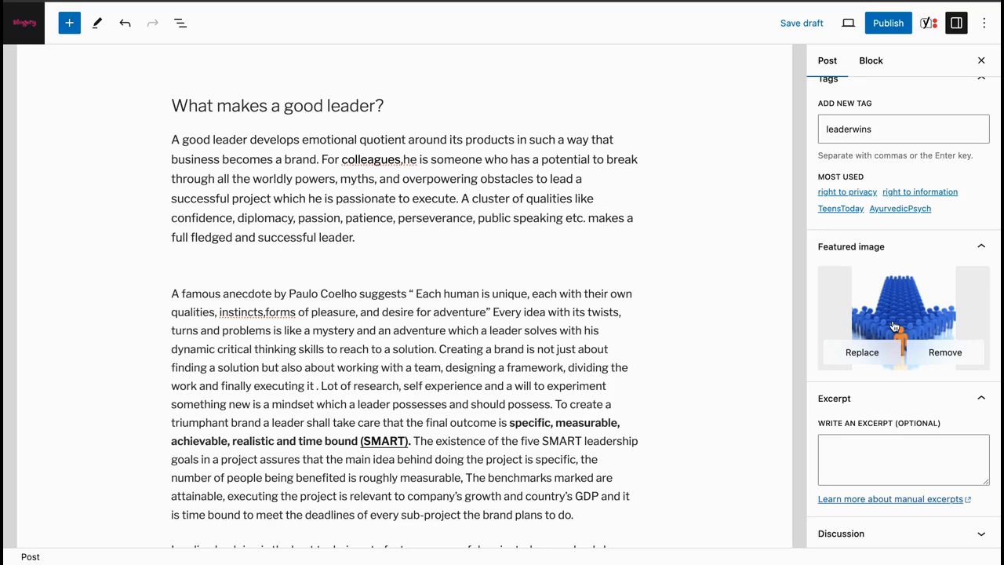
pyautogui.scroll(-1, 894, 326)
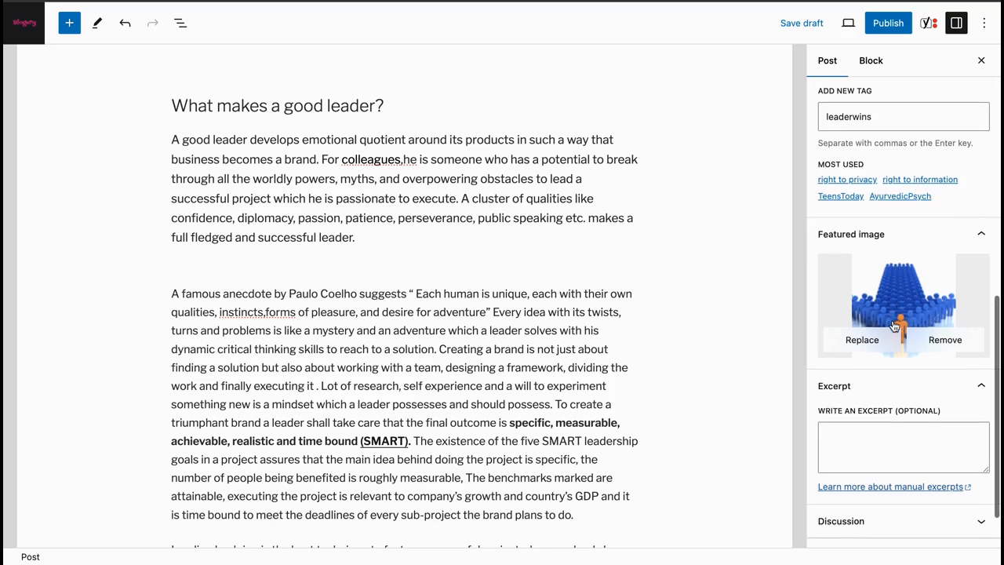
pyautogui.scroll(-3, 624, 477)
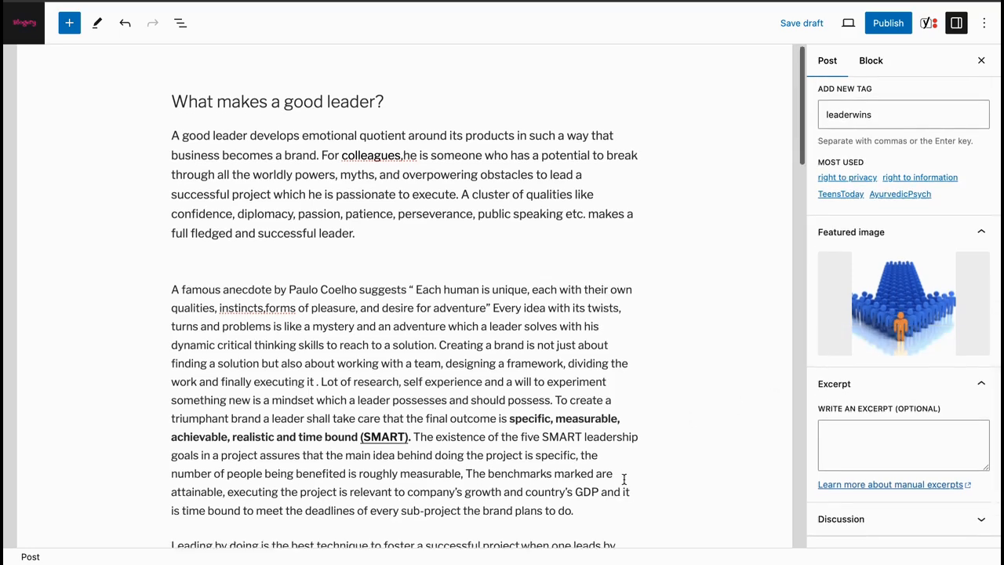
pyautogui.scroll(-6, 624, 478)
pyautogui.scroll(7, 625, 478)
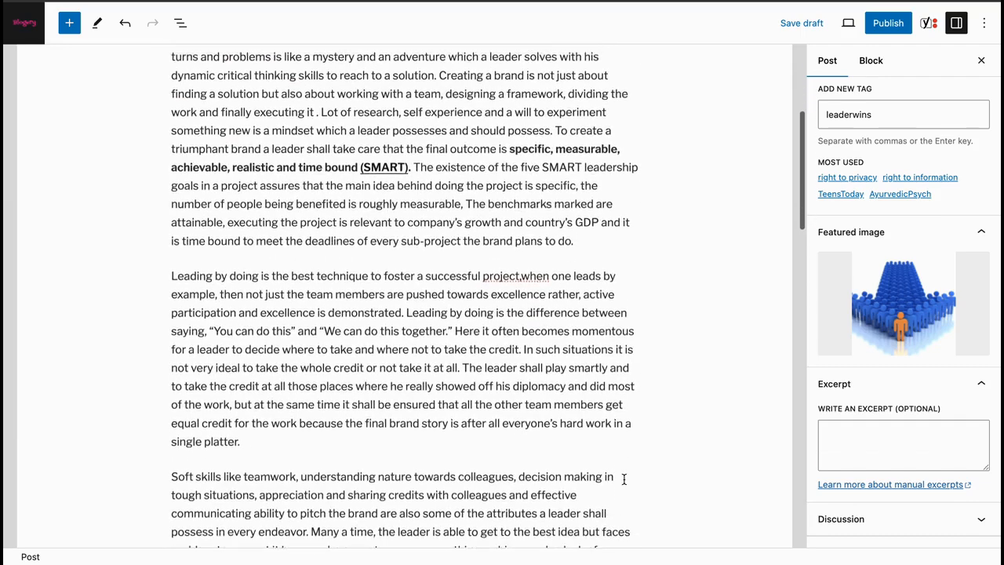
pyautogui.scroll(1, 623, 479)
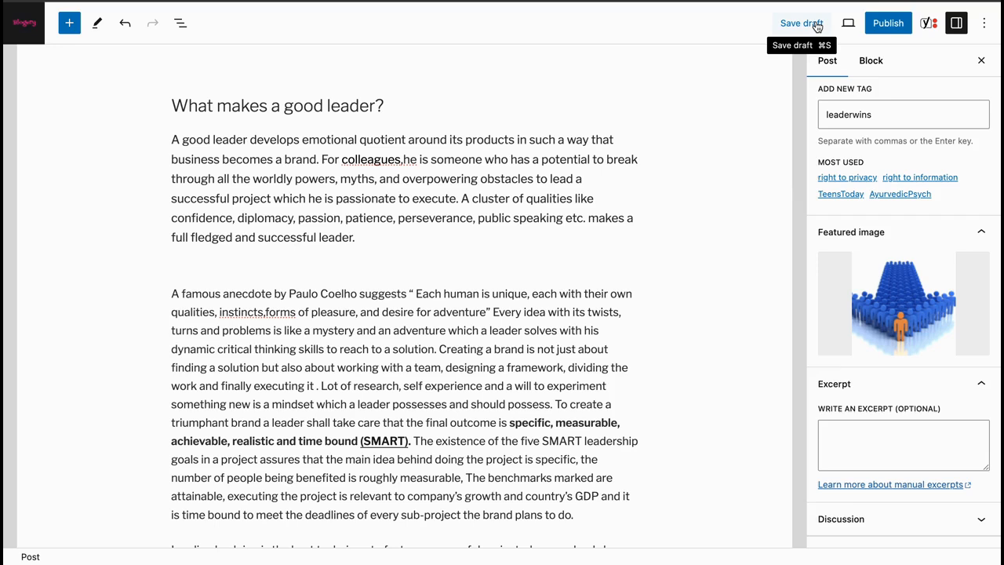
# - Submit the post for review and return to the posts list filtered to one's own posts
pyautogui.click(888, 37)
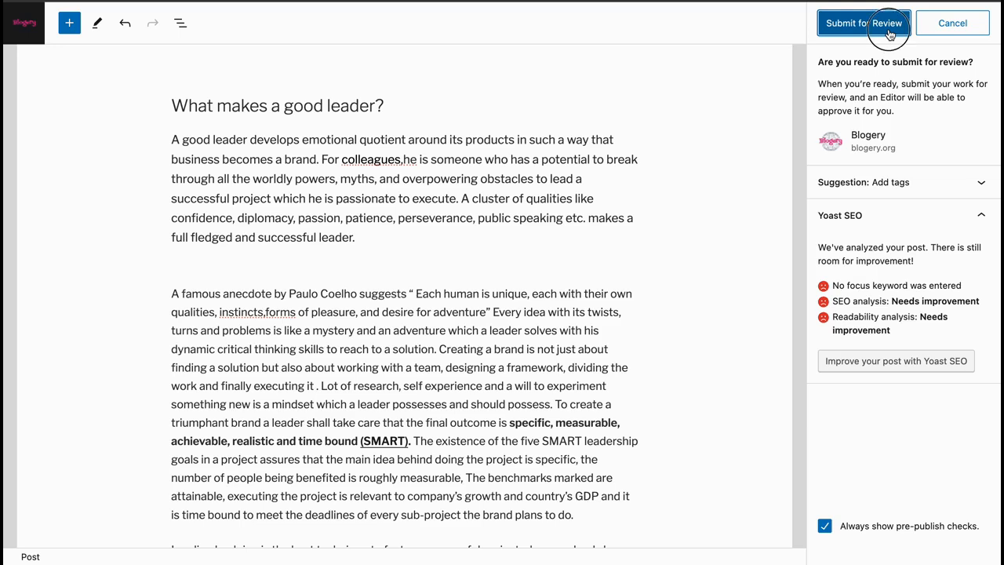
pyautogui.click(888, 32)
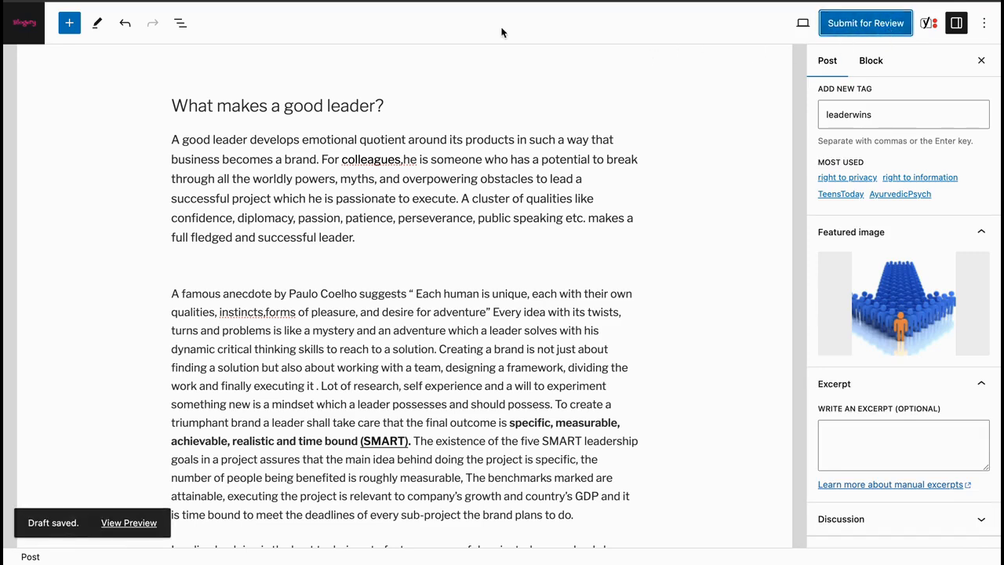
pyautogui.click(13, 22)
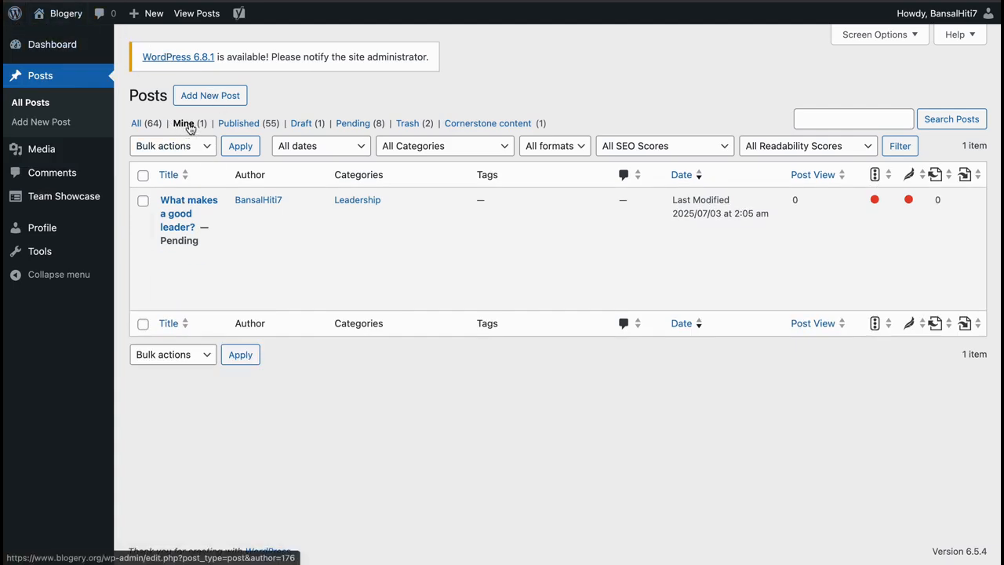
# - Preview the pending post "What makes a good leader?" and give it a like at the end of the article
pyautogui.moveTo(202, 231)
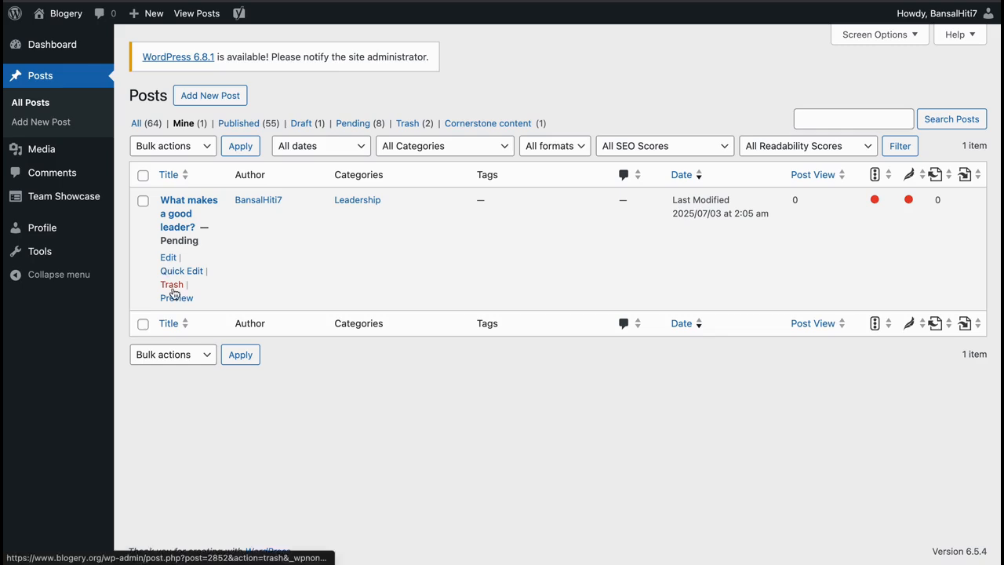
pyautogui.click(176, 298)
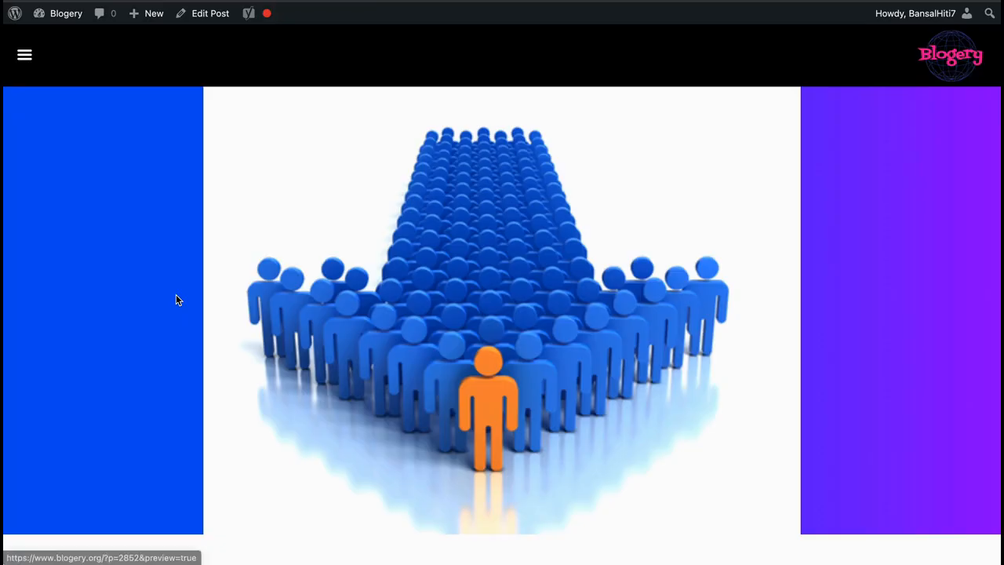
pyautogui.scroll(-6, 175, 298)
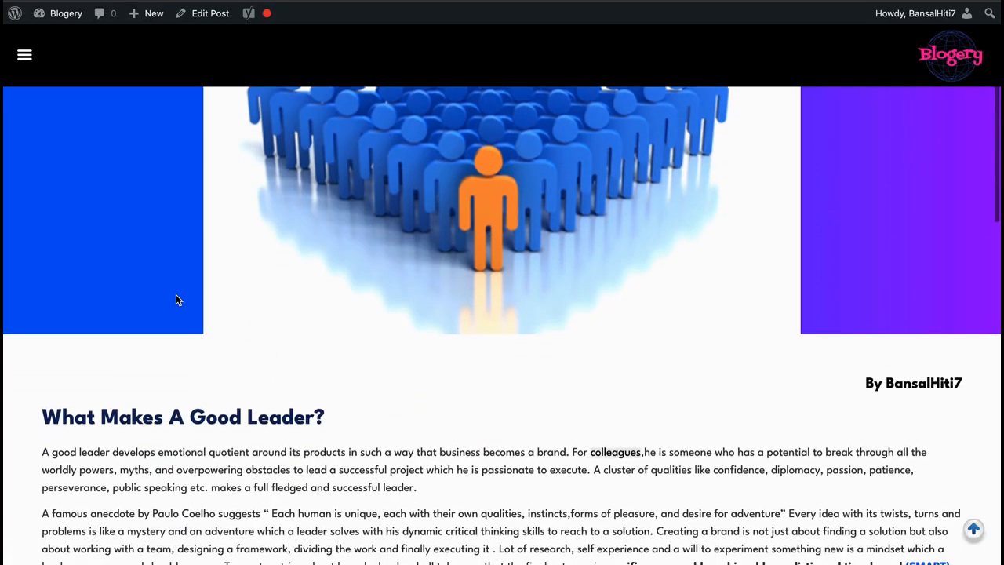
pyautogui.scroll(-4, 175, 298)
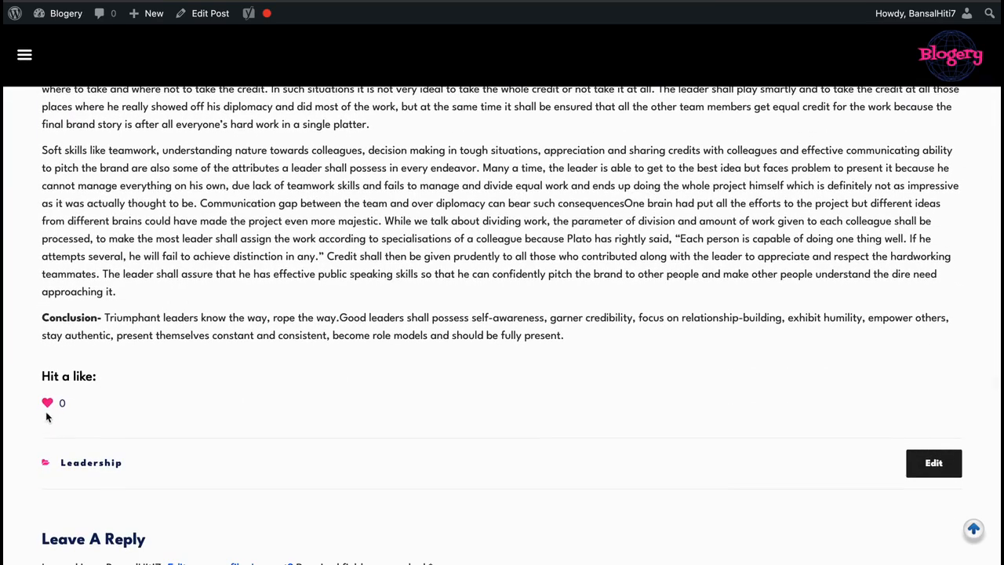
pyautogui.click(48, 406)
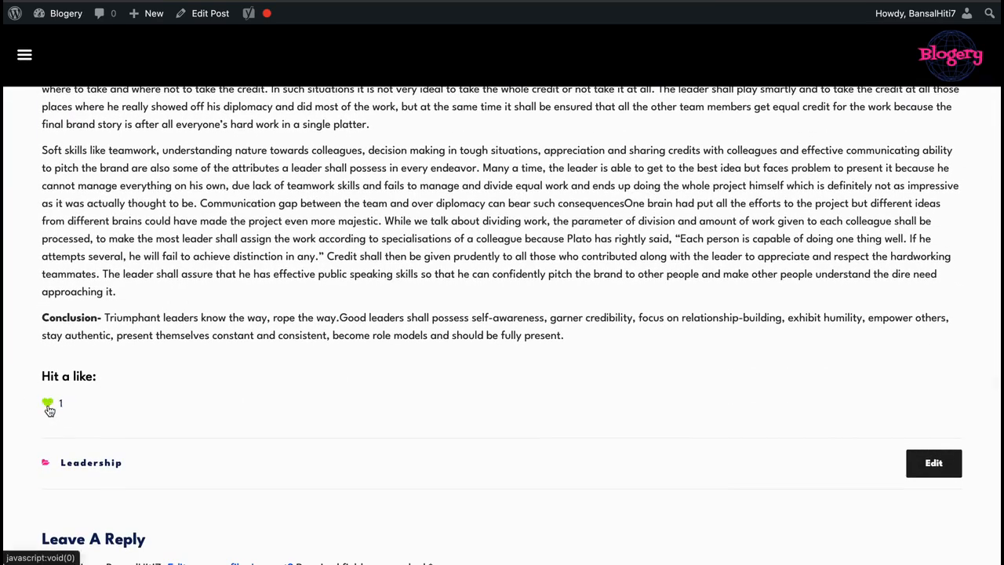
pyautogui.scroll(15, 49, 407)
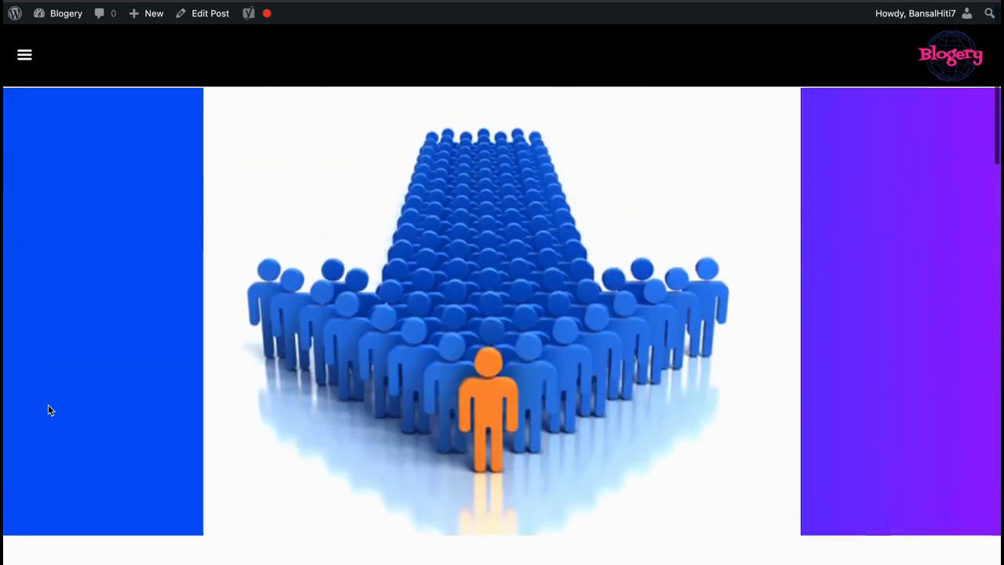
pyautogui.moveTo(71, 0)
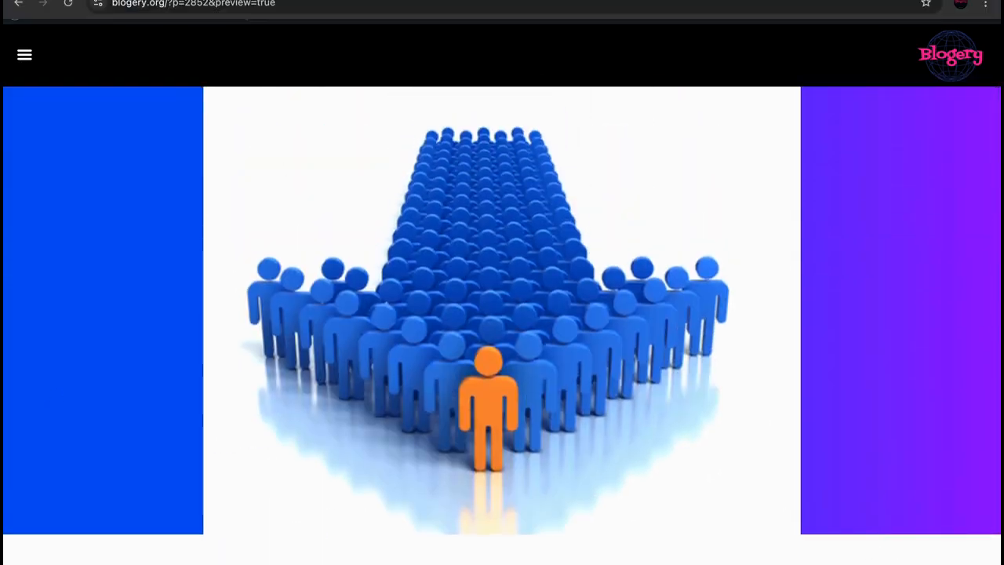